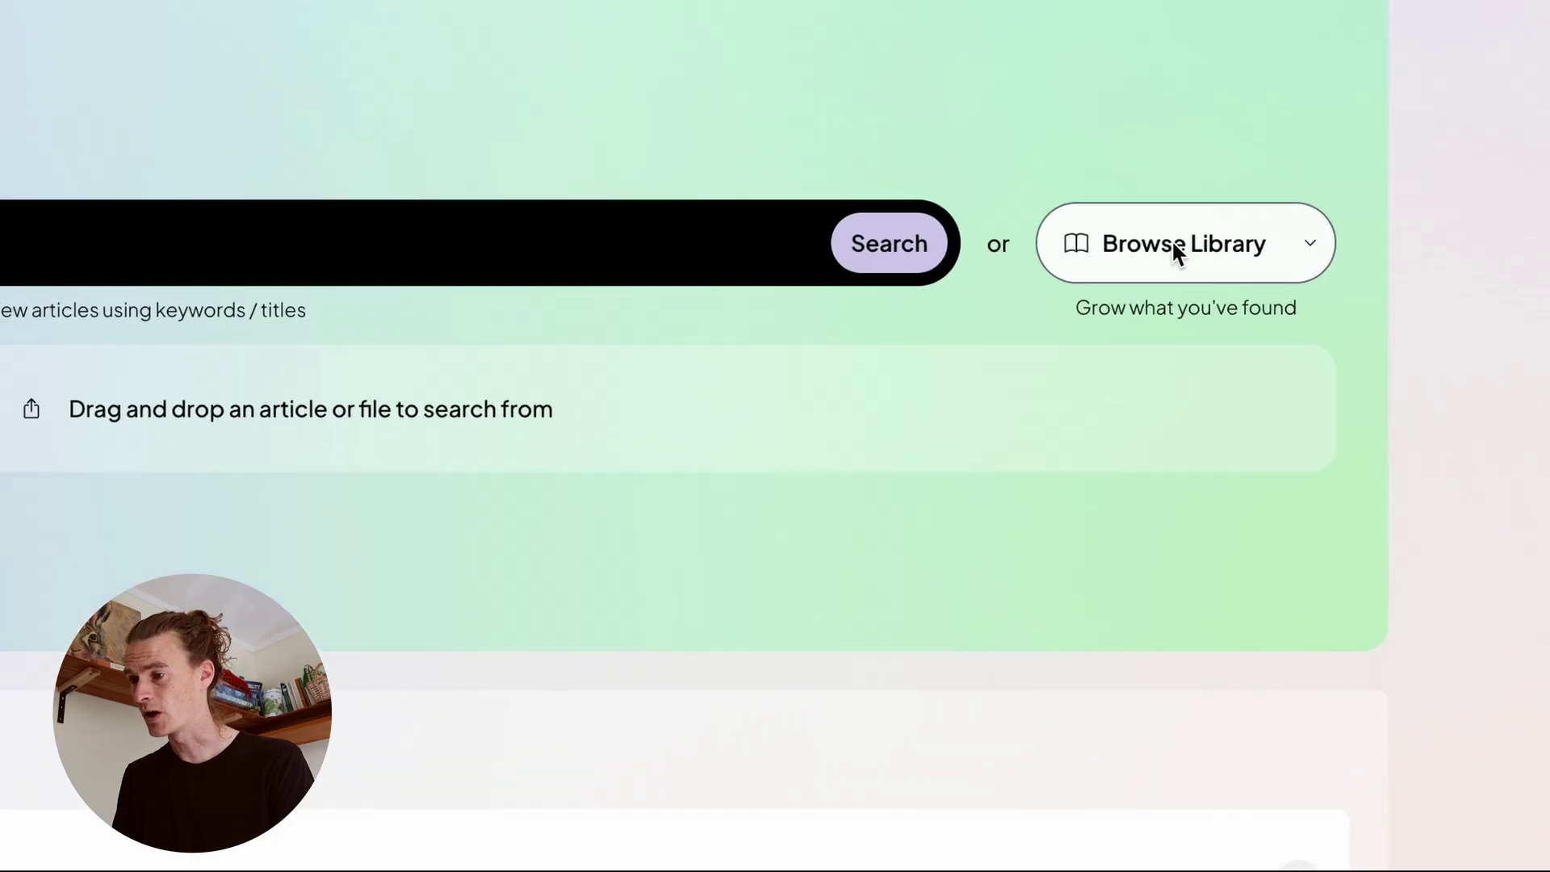
Search from the 10-article Peroxiredoxin 5 collection, then view the Rhee, 2005 article details.
{"action": "left_click", "coordinate": [1171, 239]}
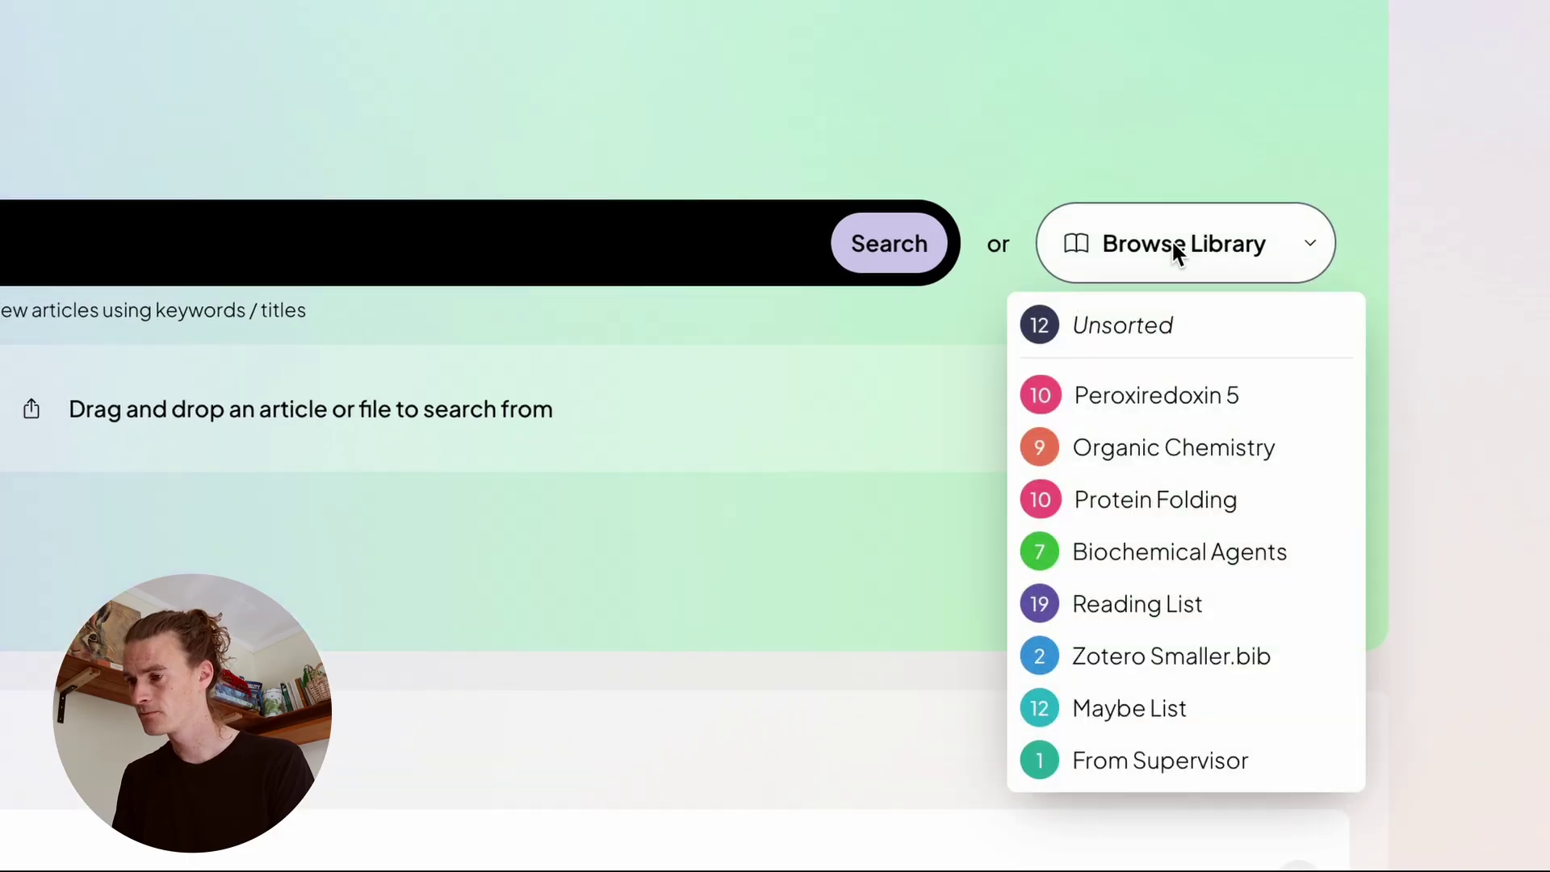
{"action": "left_click", "coordinate": [1139, 399]}
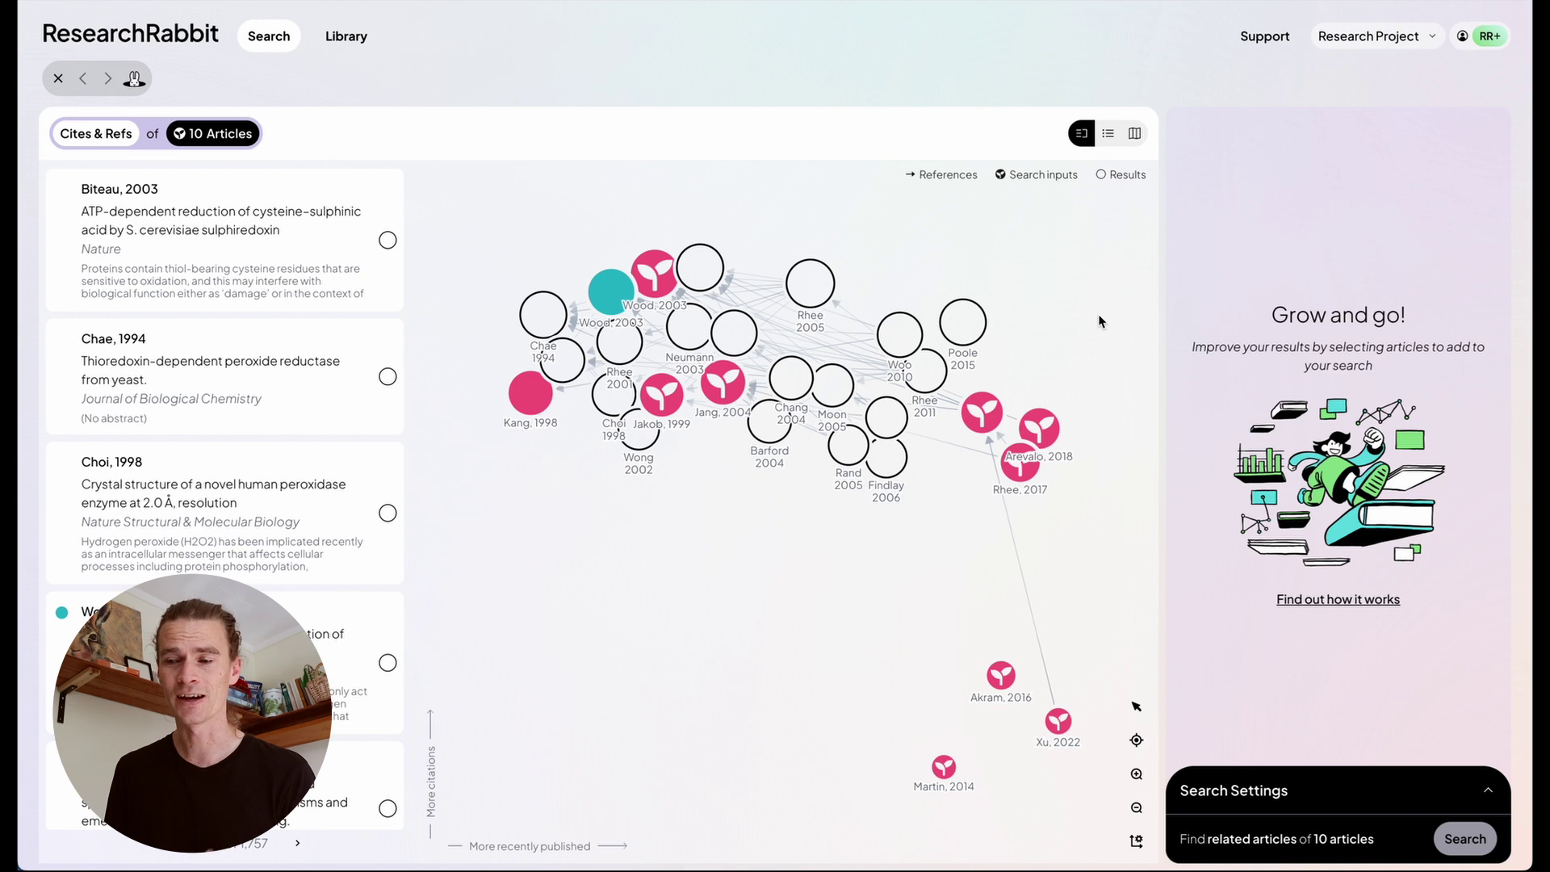
{"action": "scroll", "coordinate": [266, 488], "scroll_direction": "down", "scroll_amount": 4}
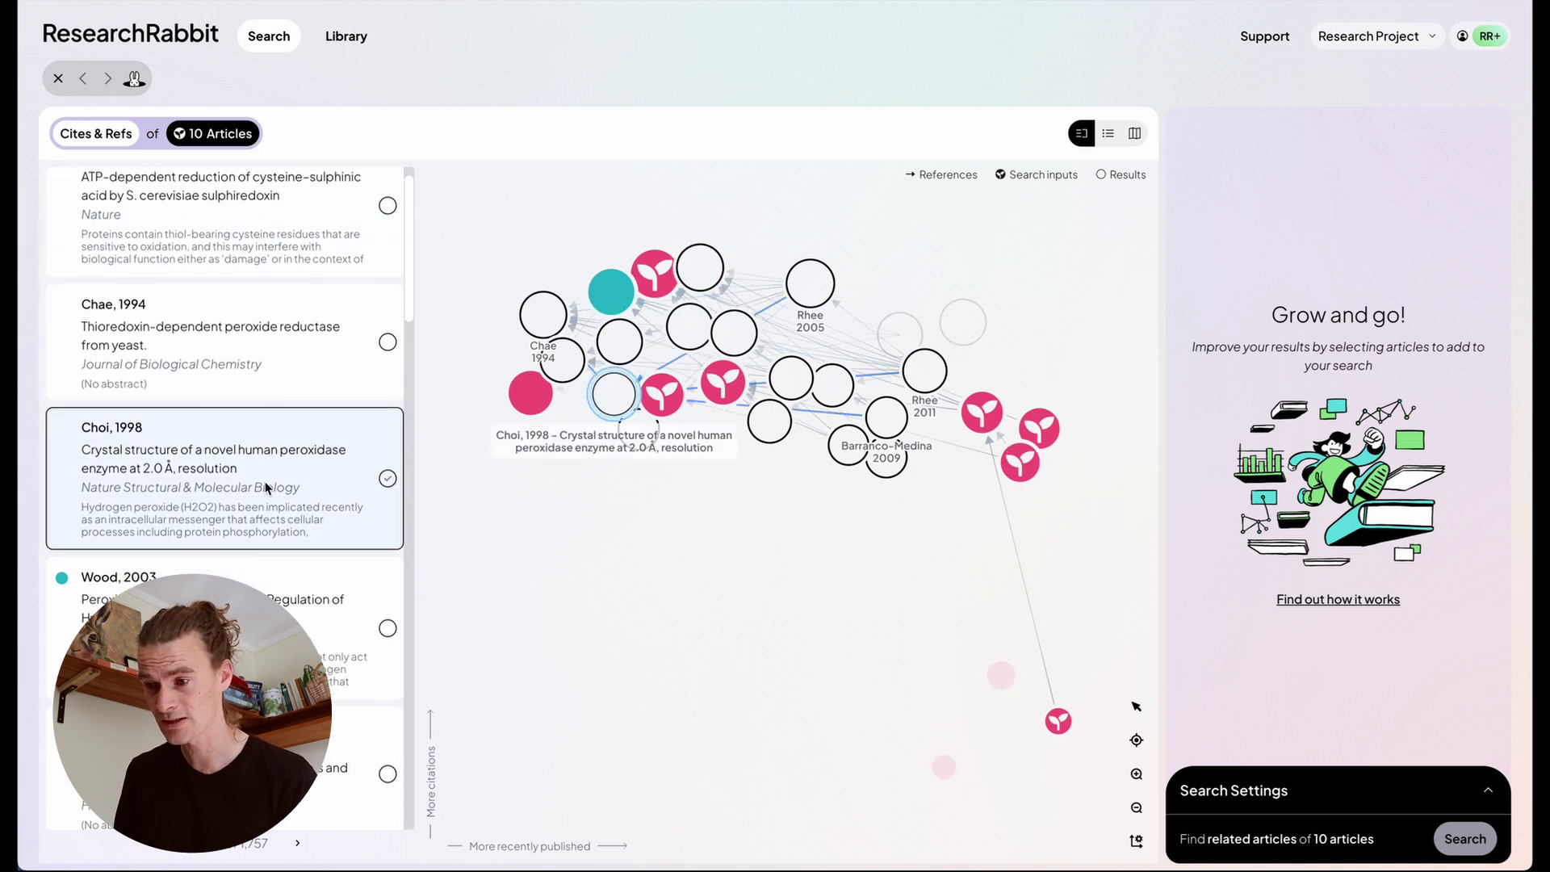
{"action": "scroll", "coordinate": [267, 487], "scroll_direction": "down", "scroll_amount": 2}
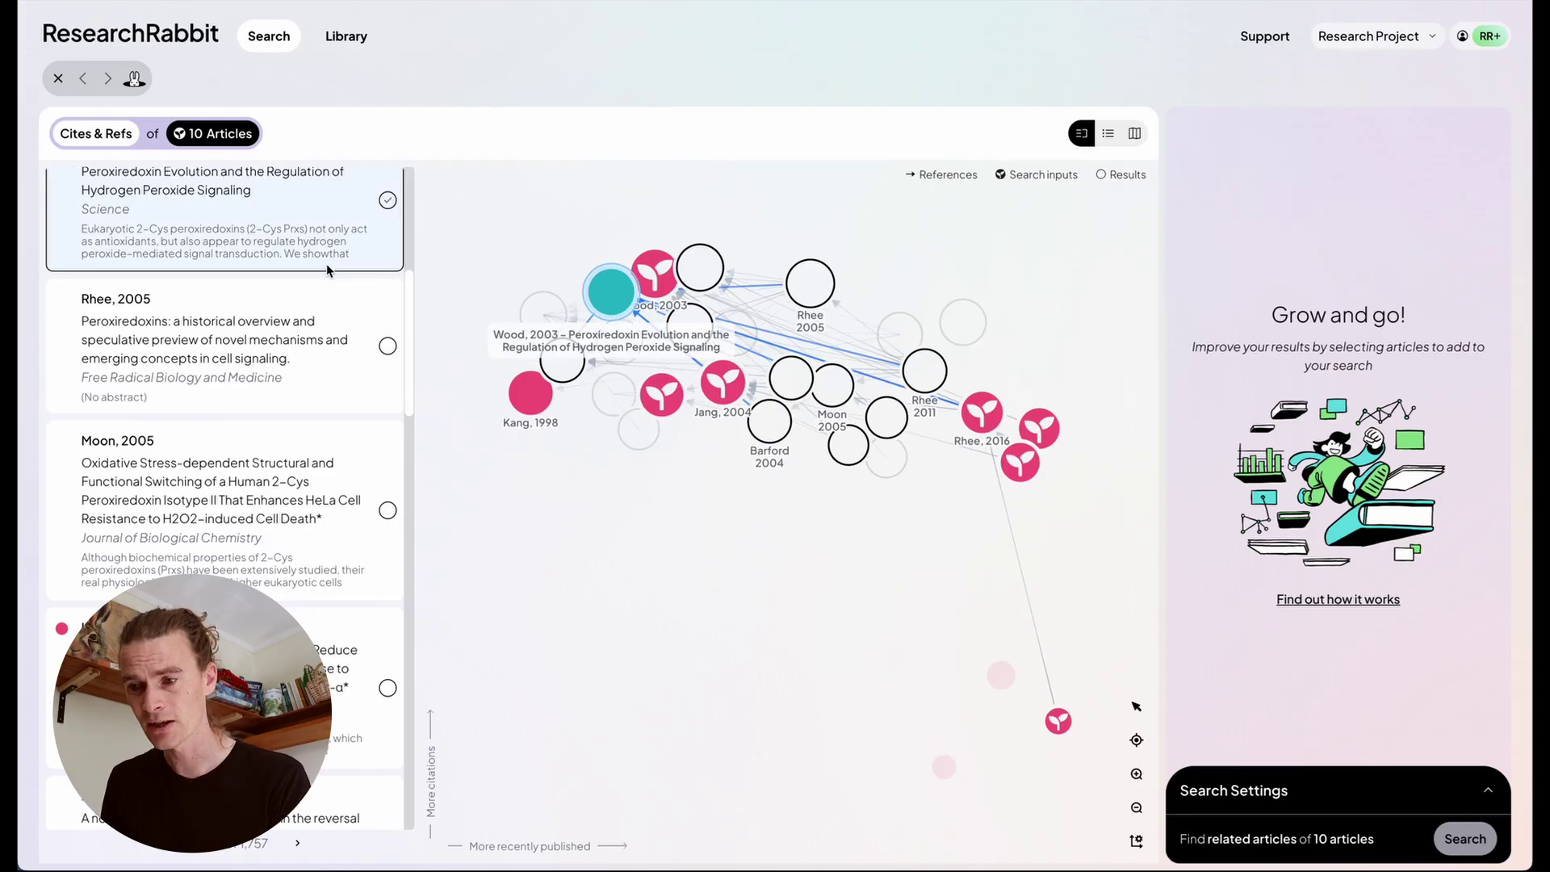
{"action": "left_click", "coordinate": [185, 346]}
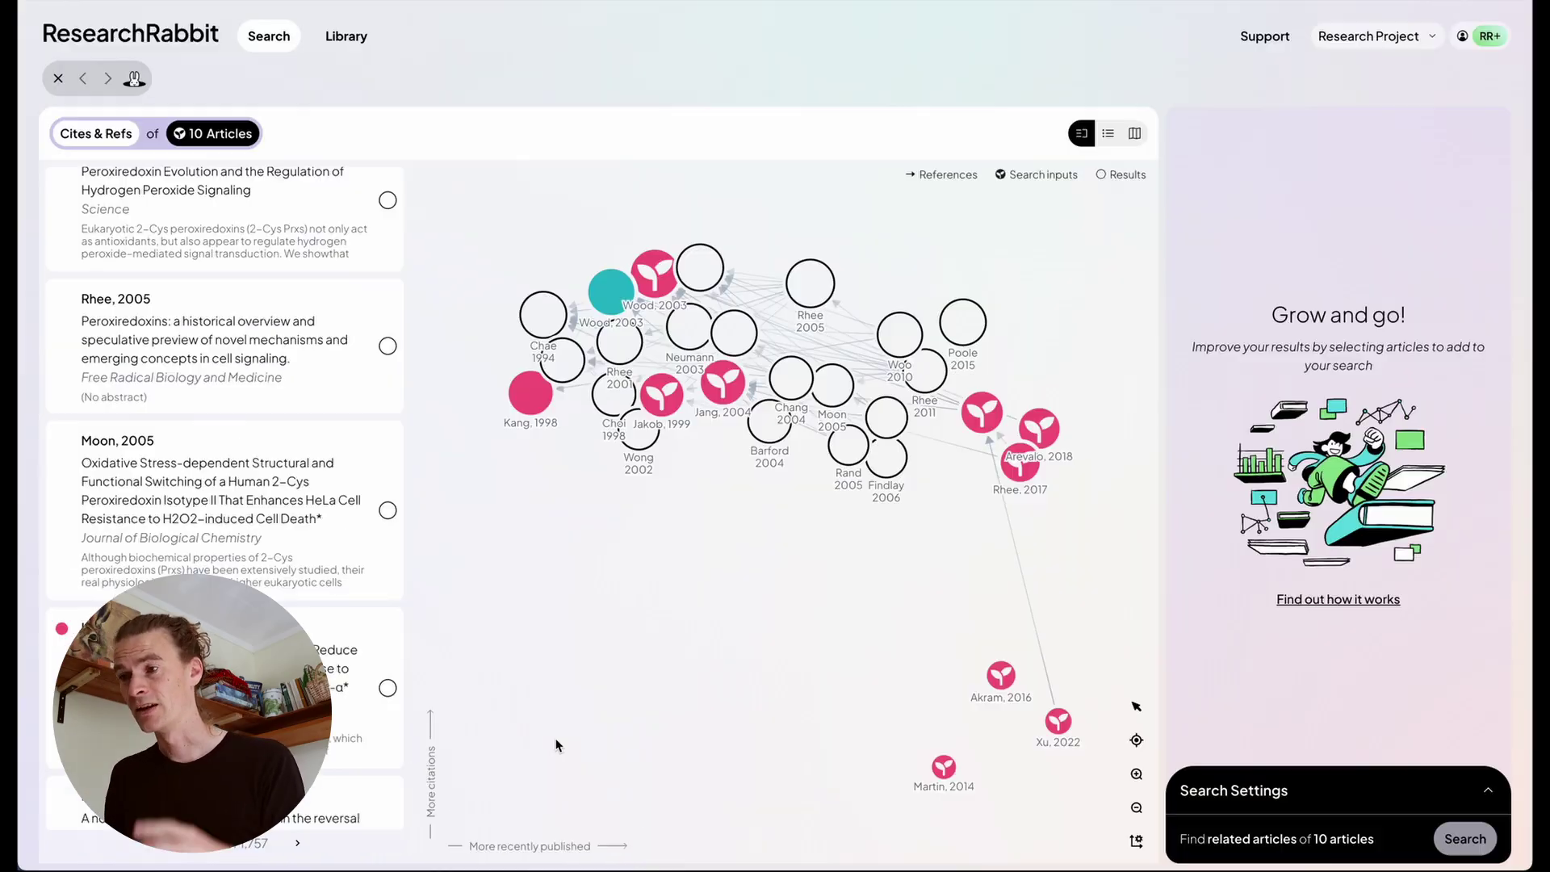
Check the More citations axis scaling, then view the Jang, 2004 and Wood, 2003 article details.
{"action": "left_click", "coordinate": [432, 759]}
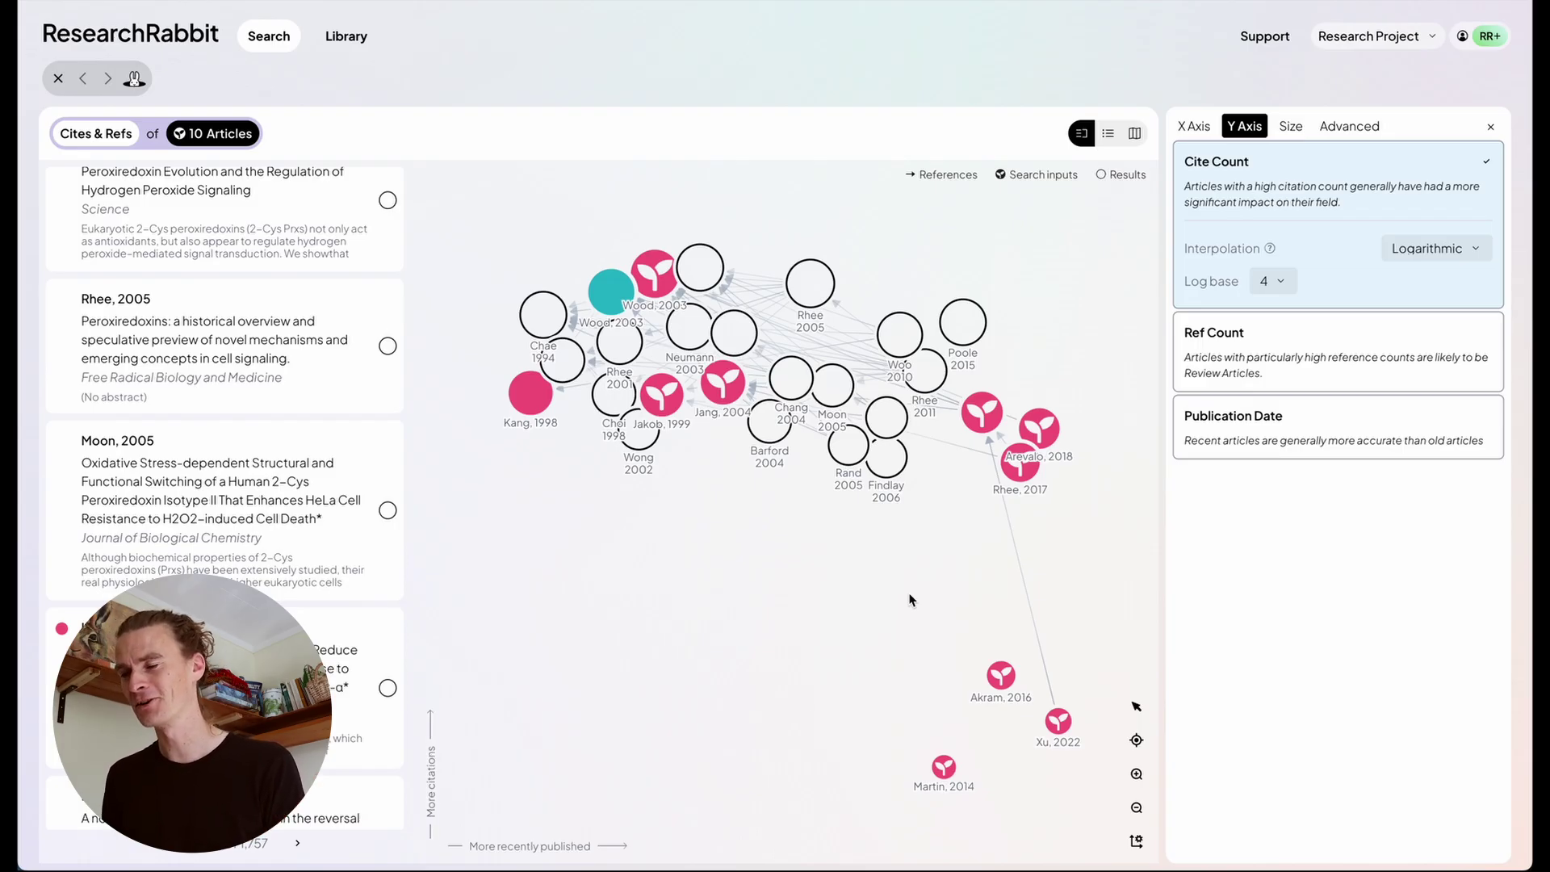
{"action": "left_click", "coordinate": [1488, 126]}
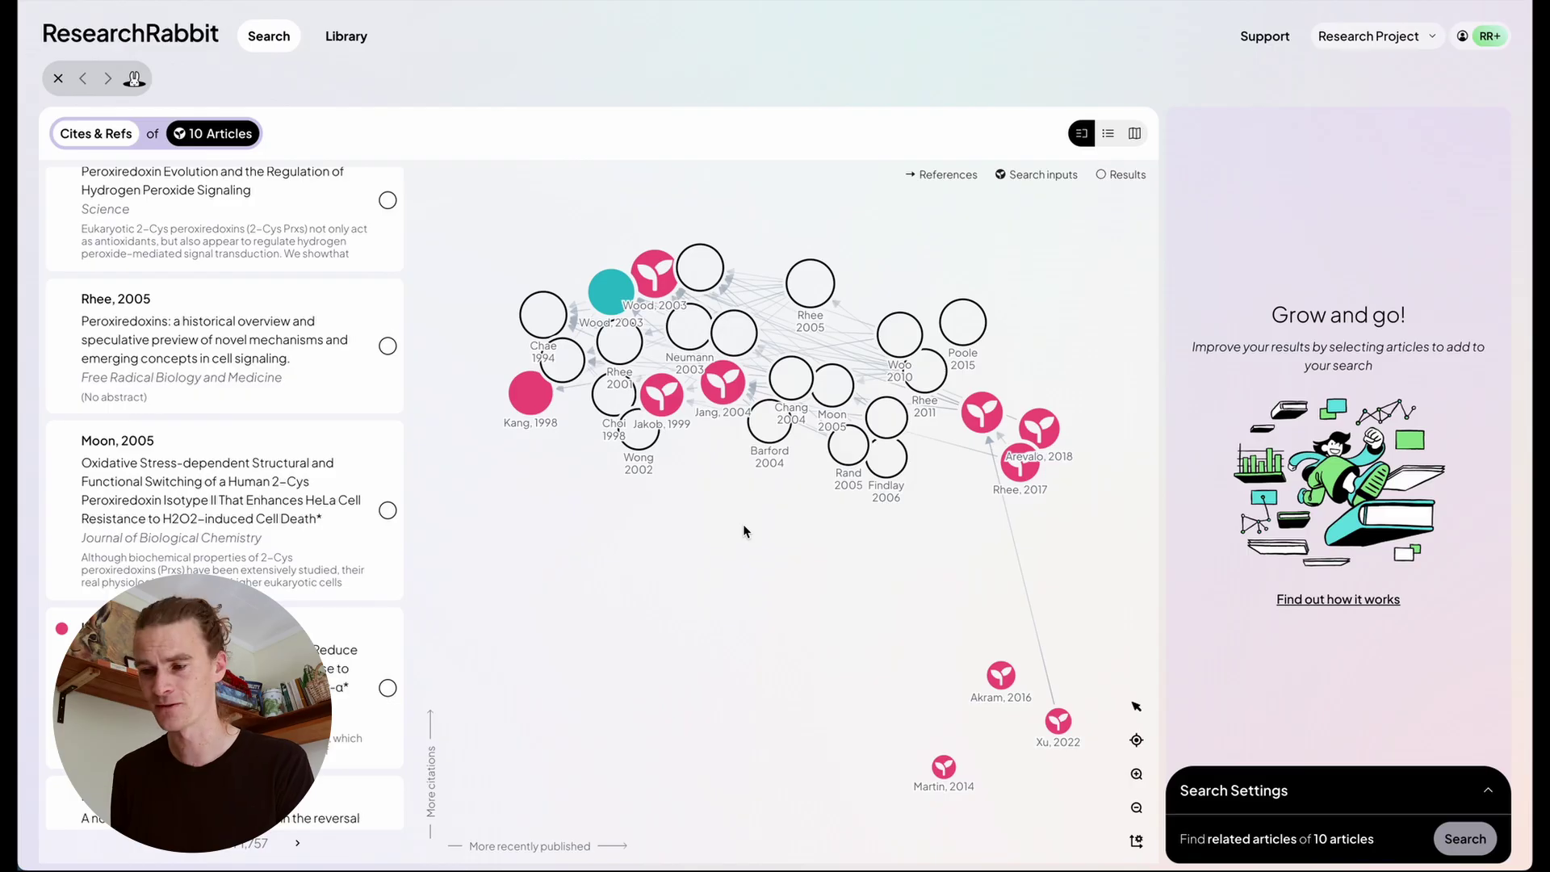
{"action": "left_click", "coordinate": [724, 386]}
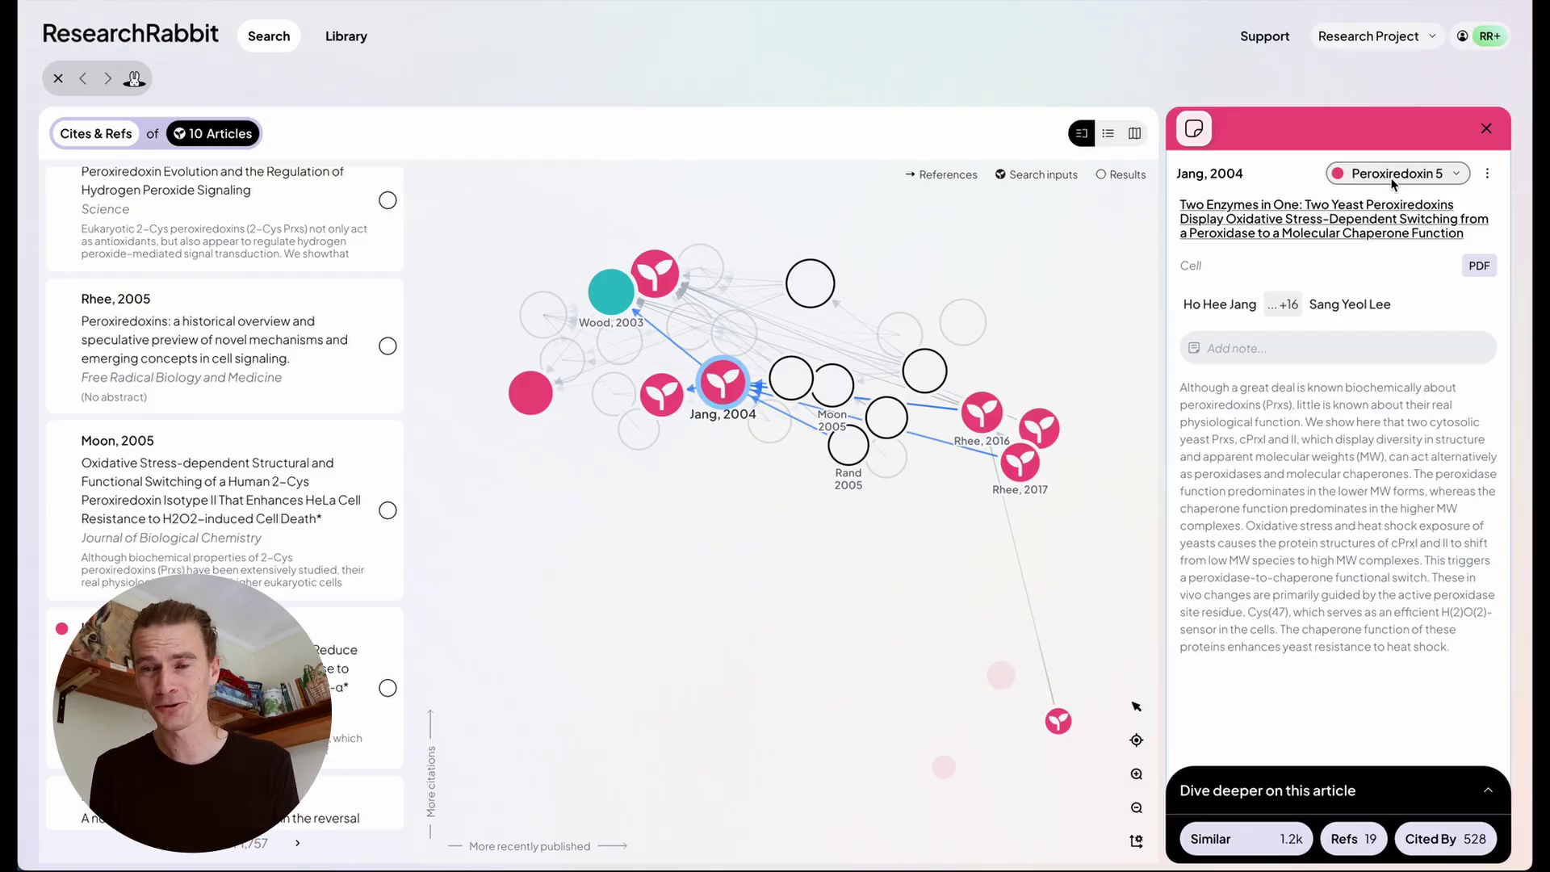
{"action": "left_click", "coordinate": [613, 296]}
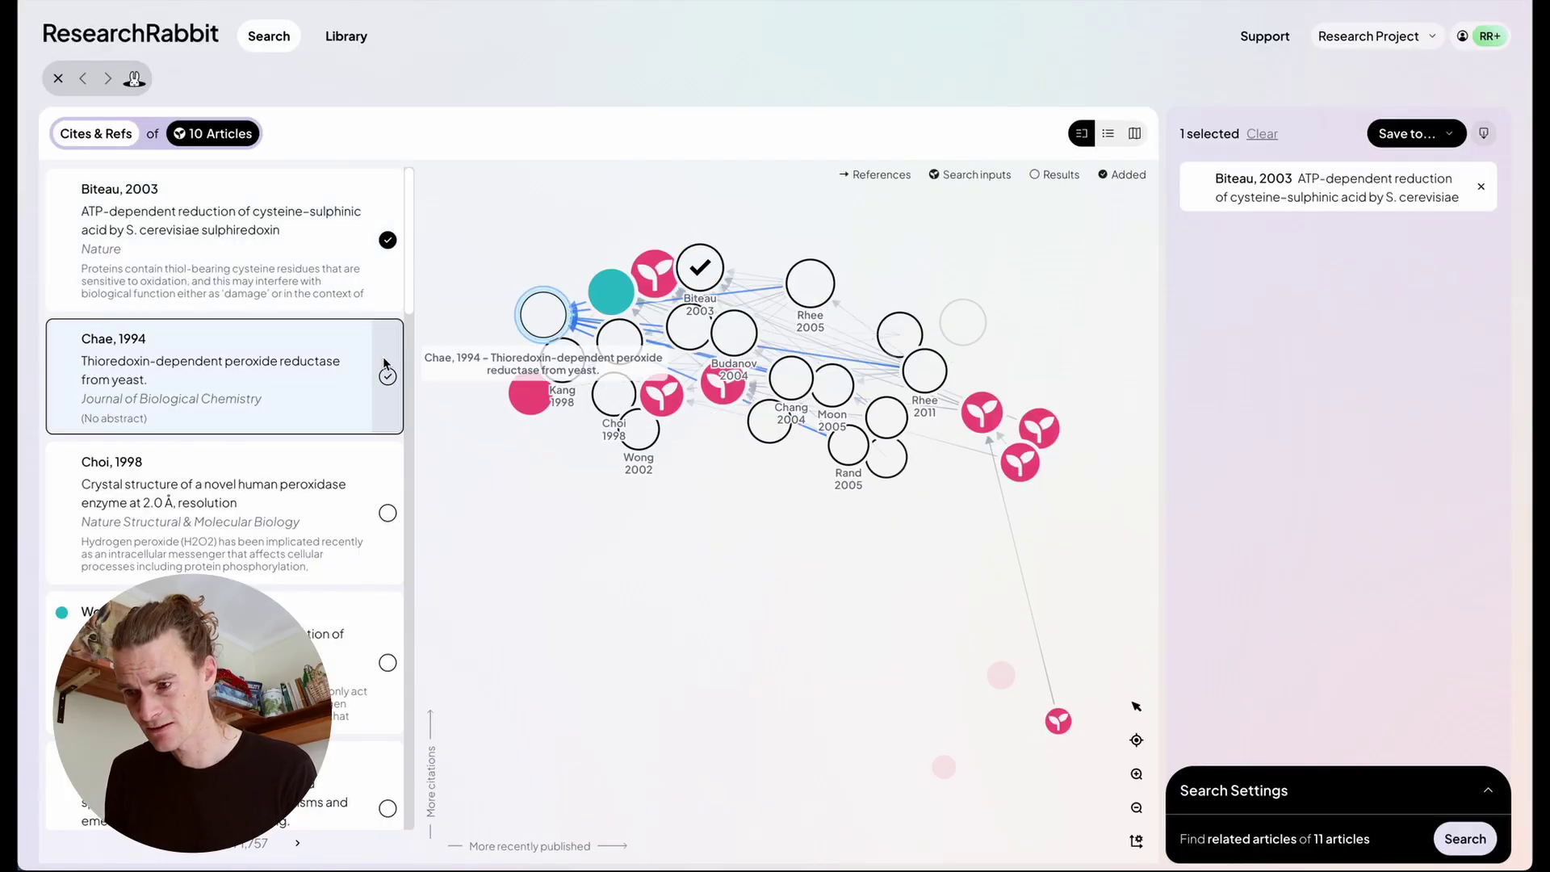
Add Chae, 1994 and Choi, 1998 to the input articles and search all 13.
{"action": "left_click", "coordinate": [385, 370]}
{"action": "left_click", "coordinate": [386, 484]}
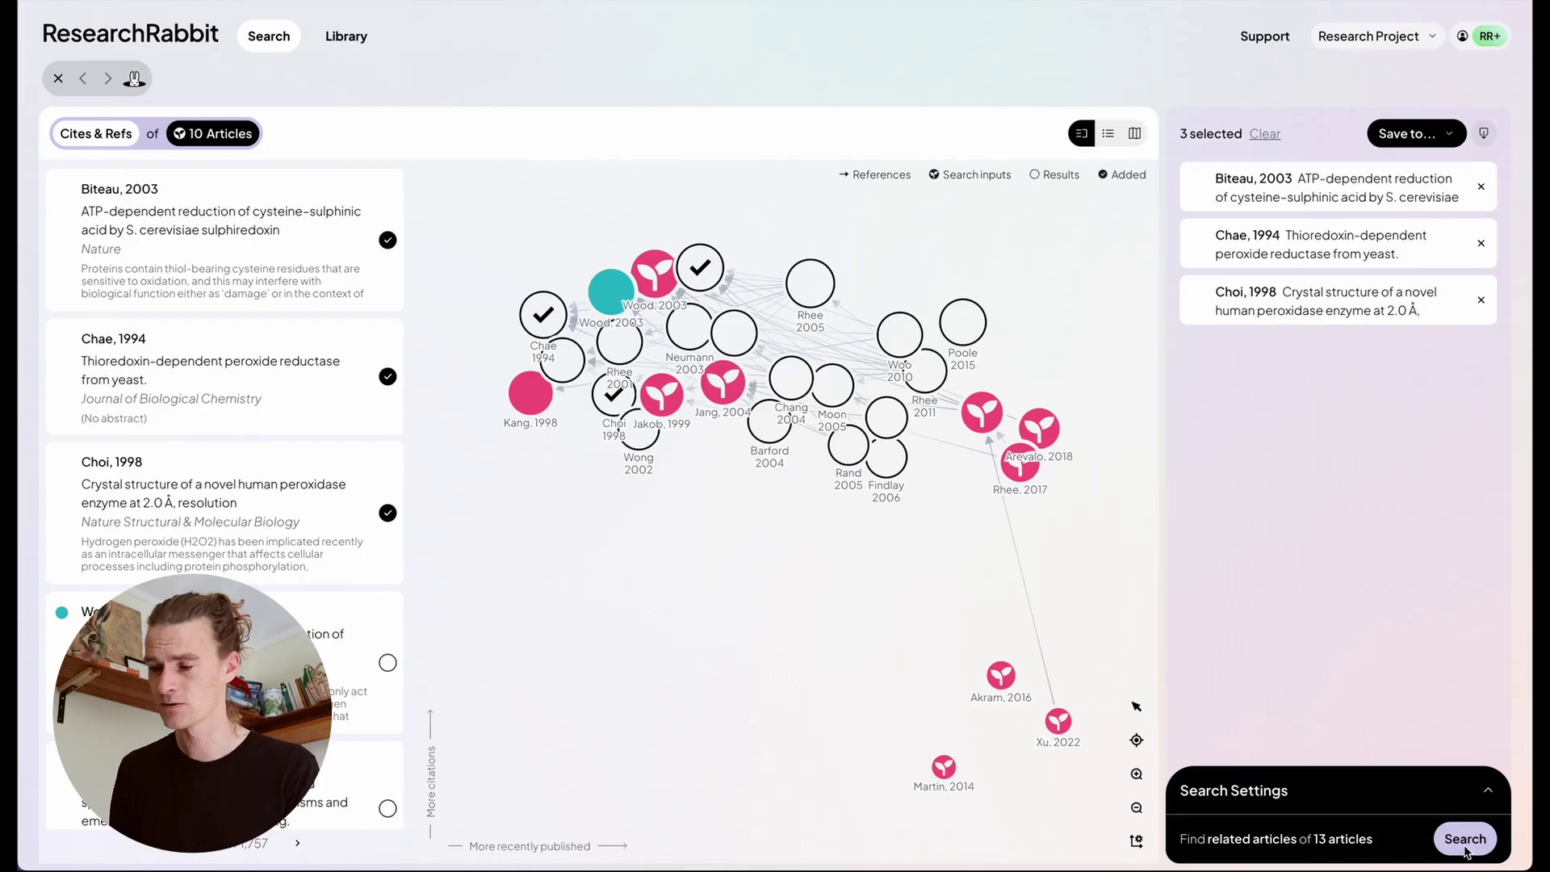
{"action": "left_click", "coordinate": [1465, 840]}
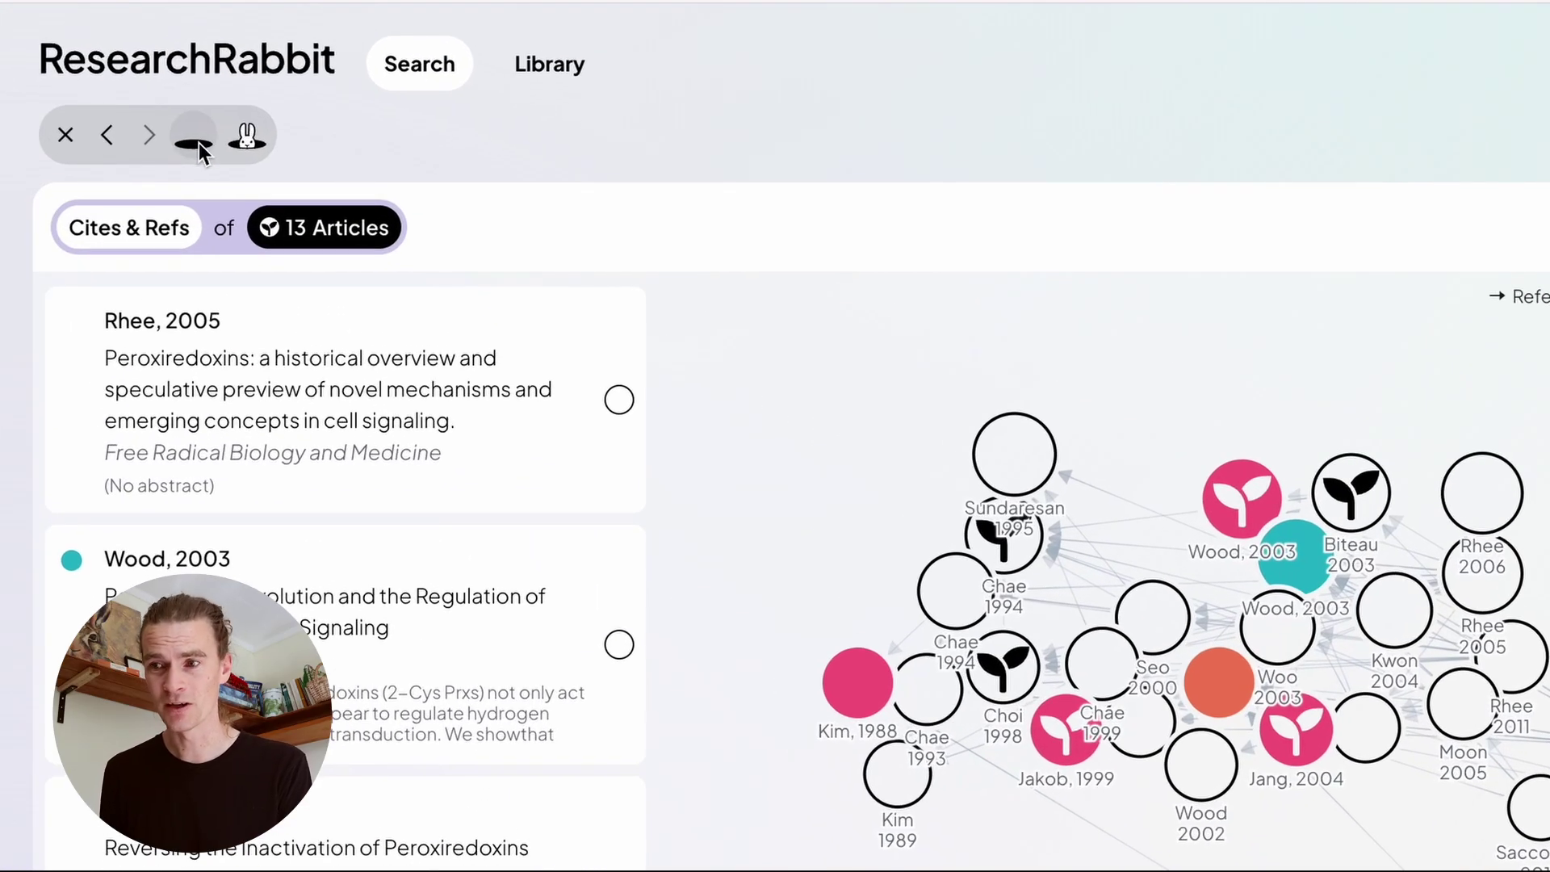
Step back to the 10-article search, then forward to the 13-article results.
{"action": "left_click", "coordinate": [198, 143]}
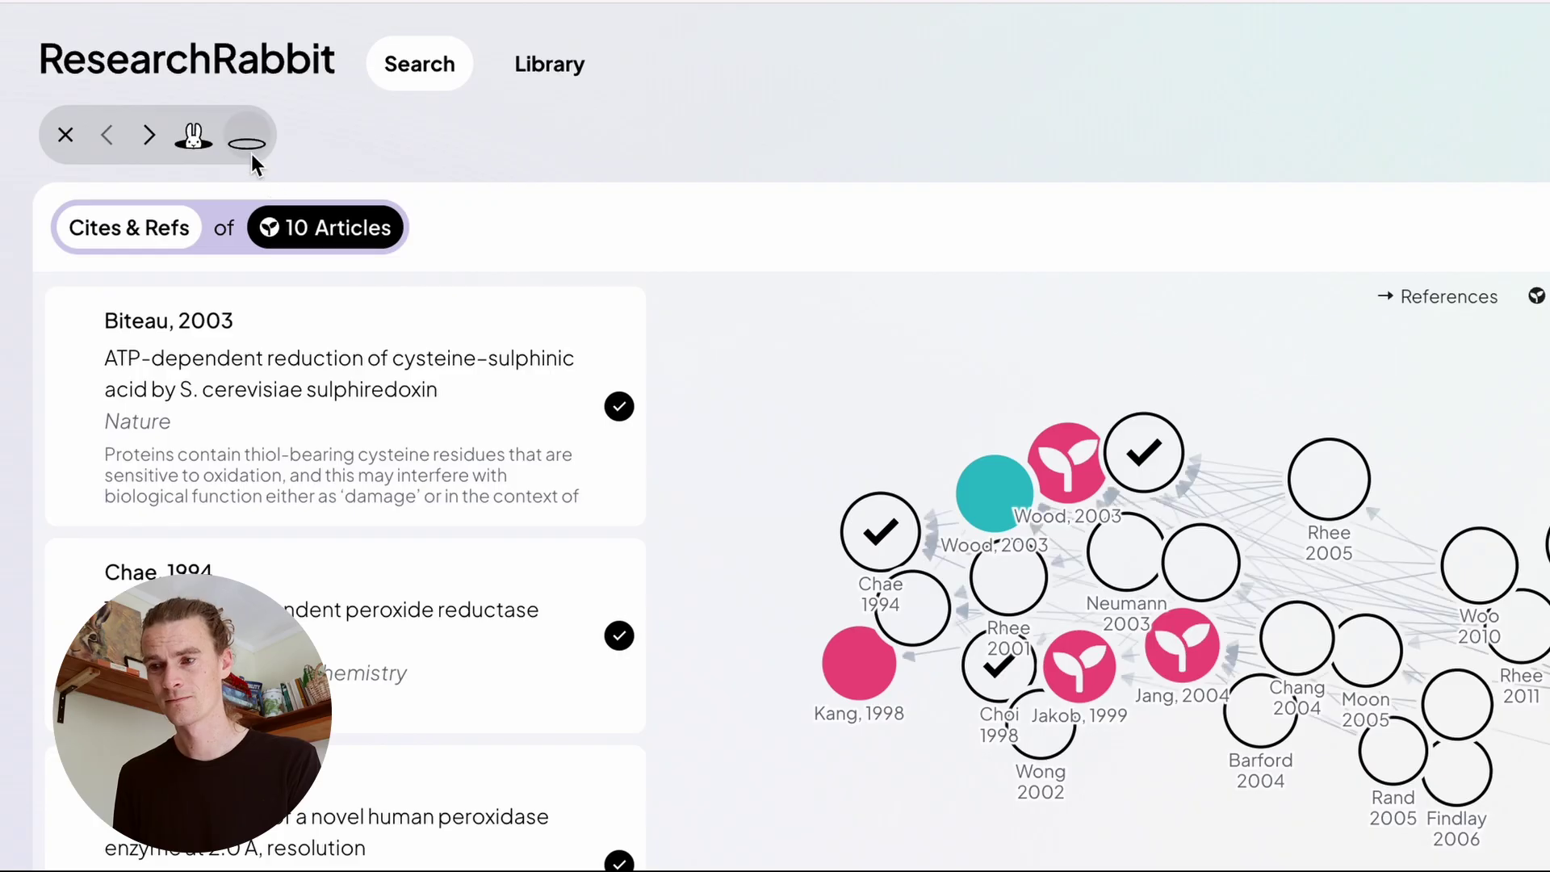
{"action": "left_click", "coordinate": [248, 147]}
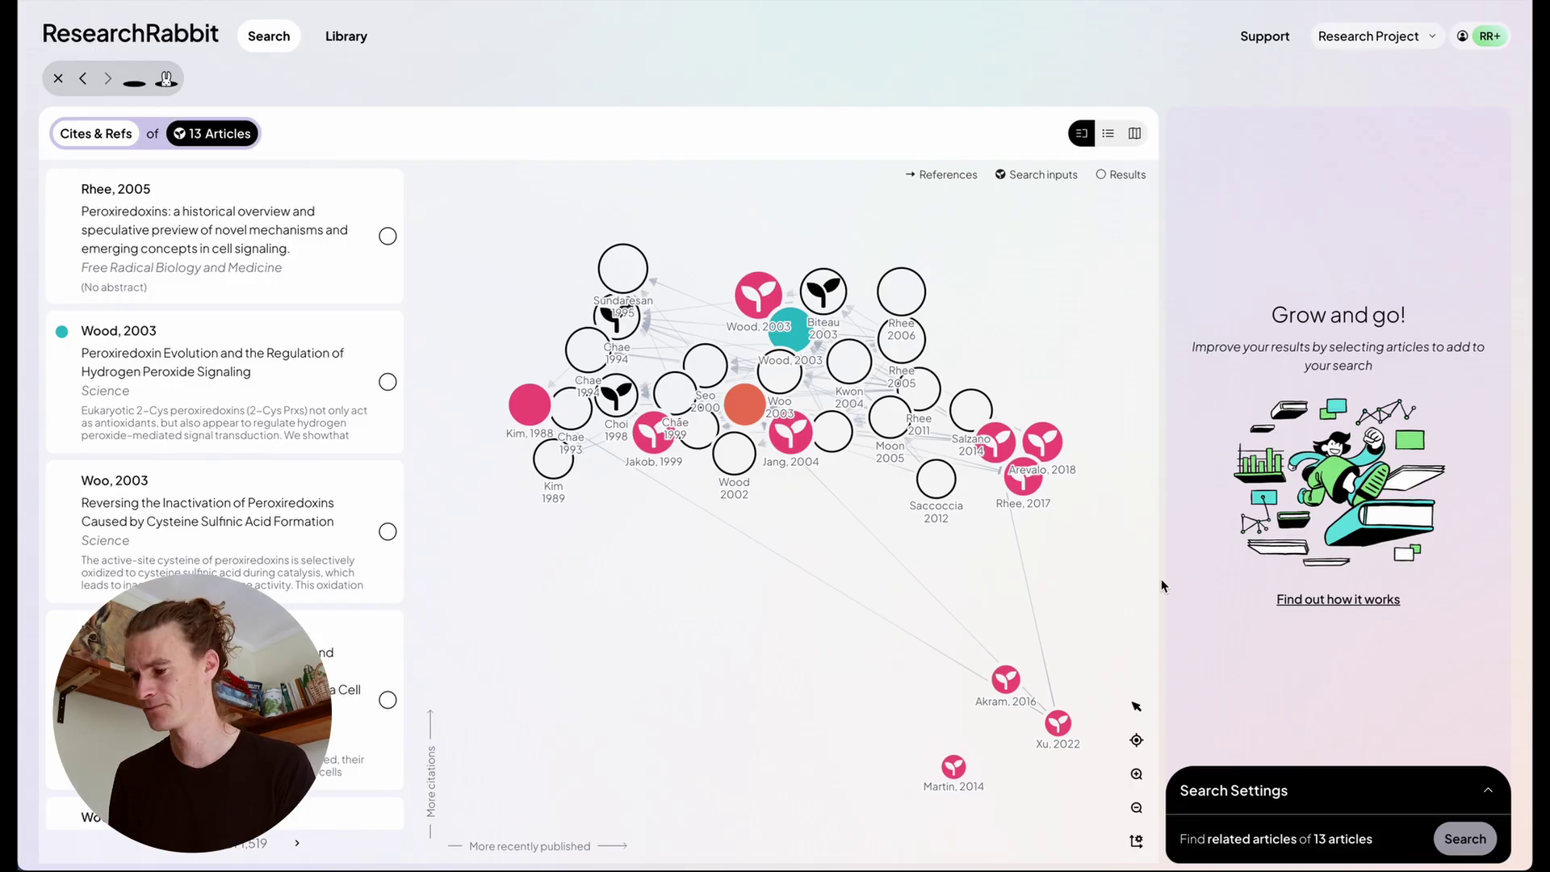
Apply the 'oxidative stress' keyword filter under Advanced Settings.
{"action": "left_click", "coordinate": [1252, 795]}
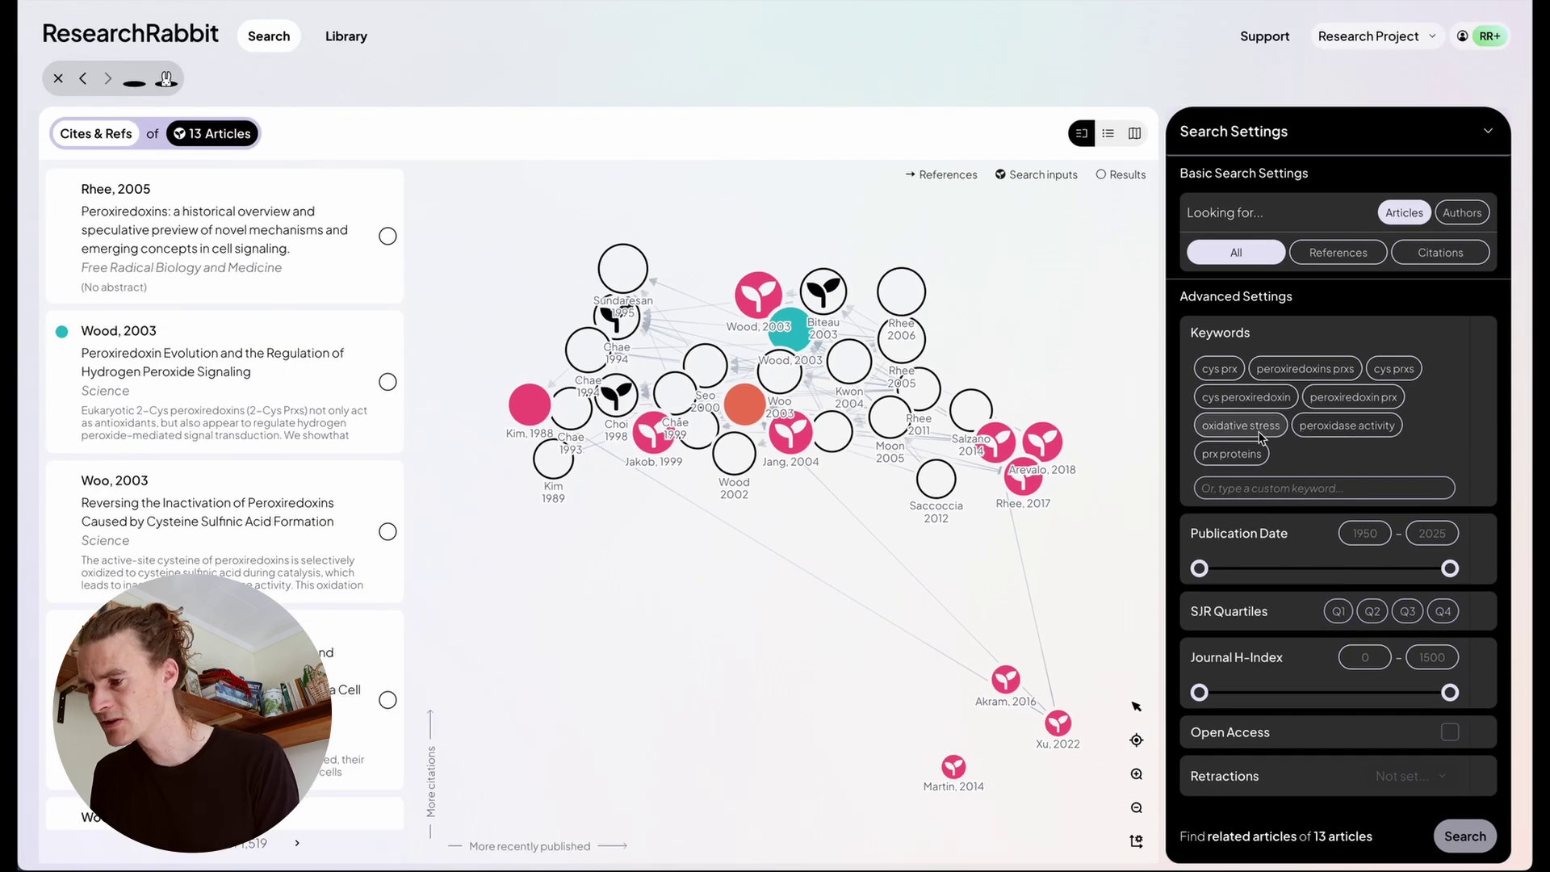
{"action": "left_click", "coordinate": [1260, 434]}
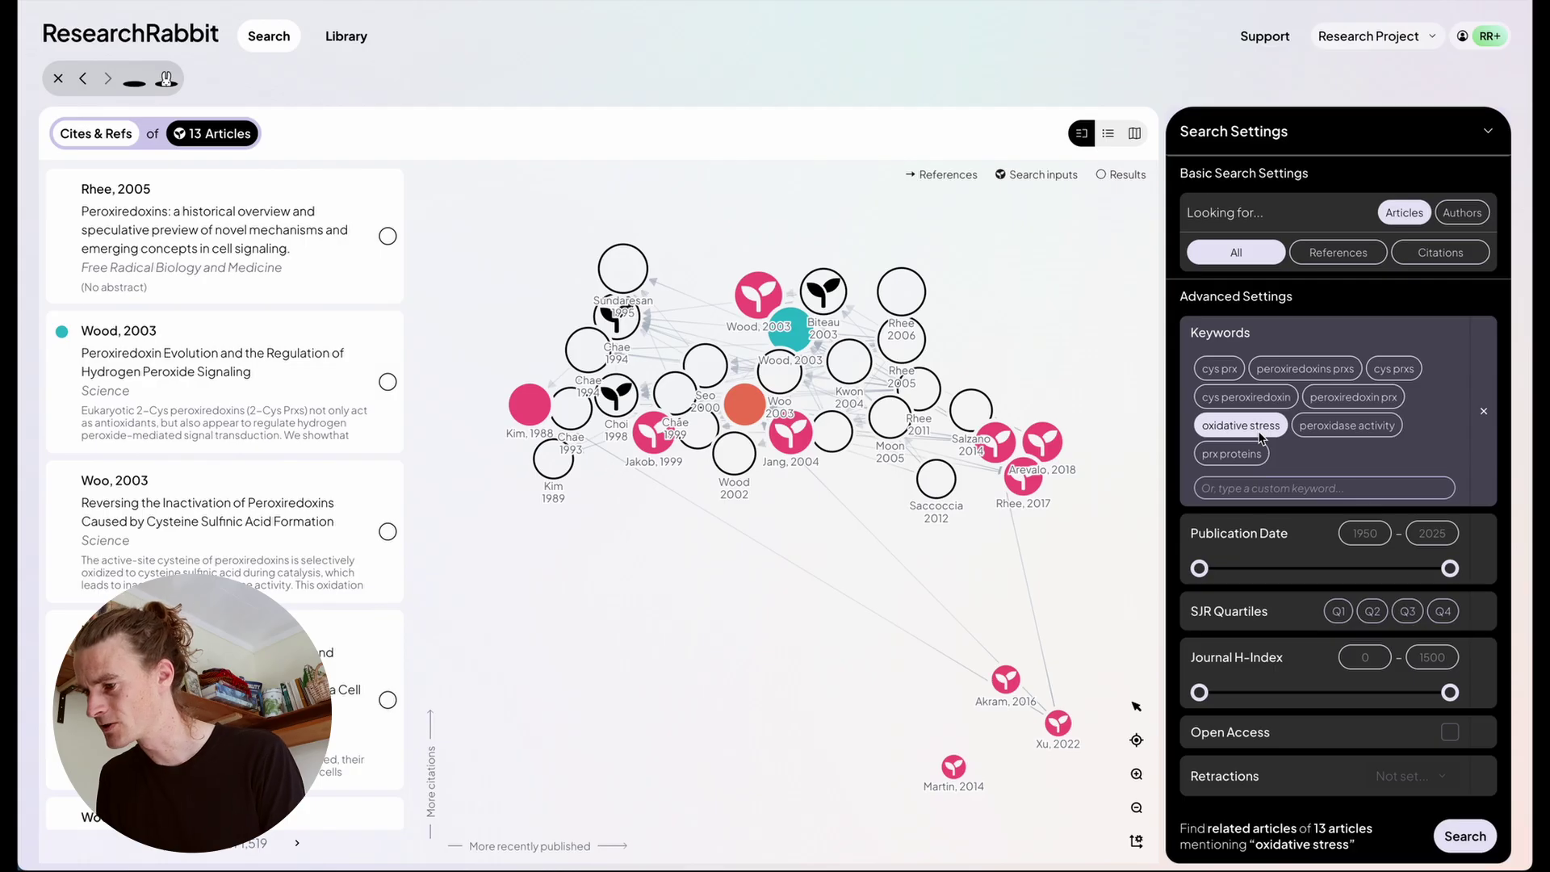
{"action": "left_click", "coordinate": [1465, 840]}
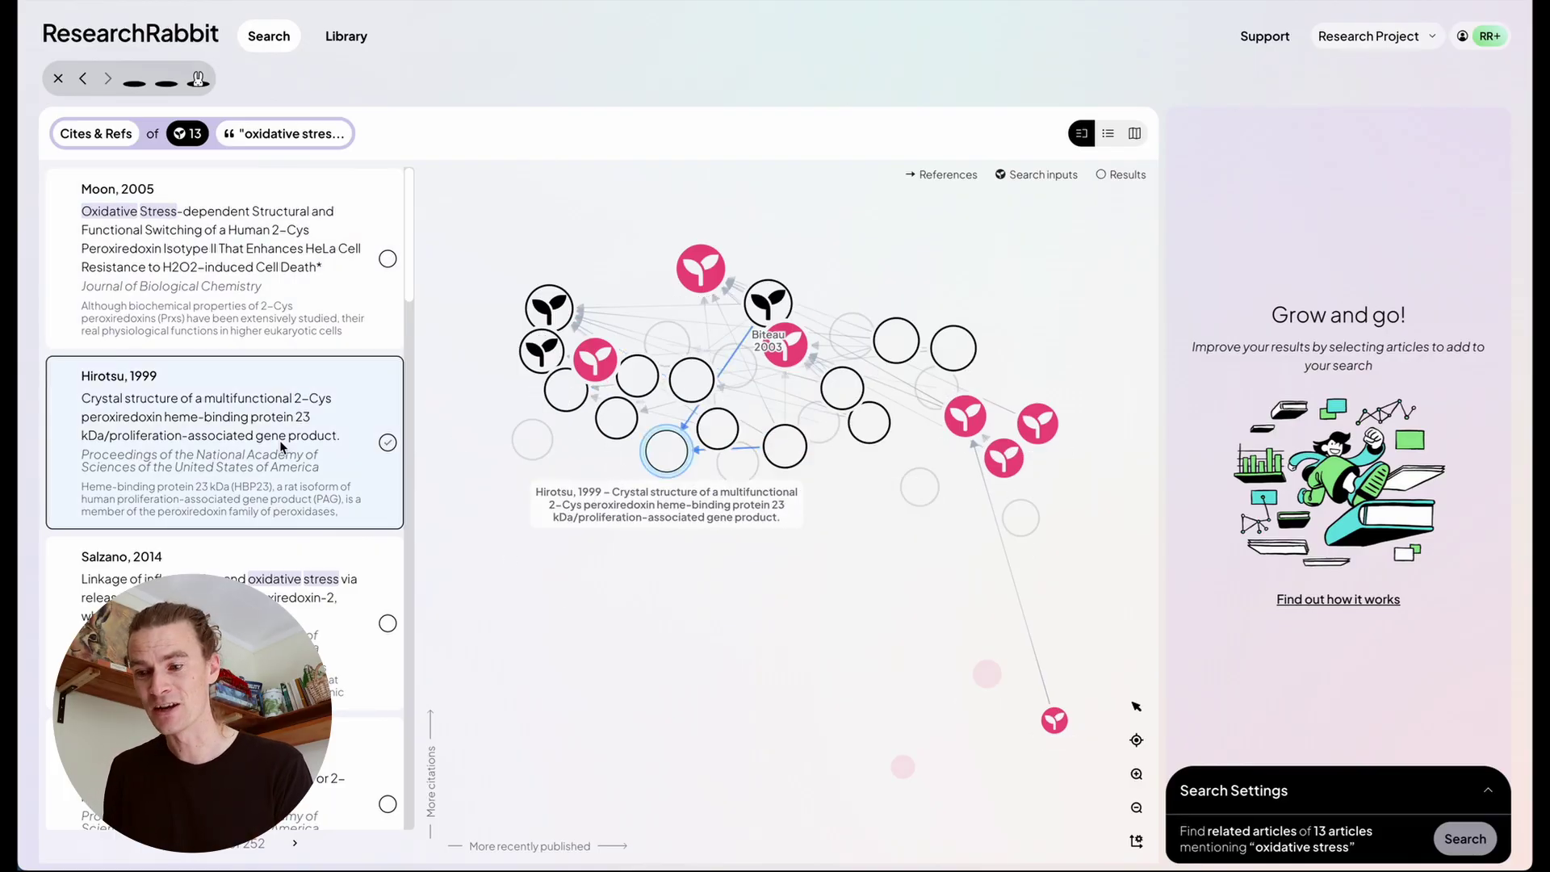
{"action": "scroll", "coordinate": [280, 439], "scroll_direction": "down", "scroll_amount": 2}
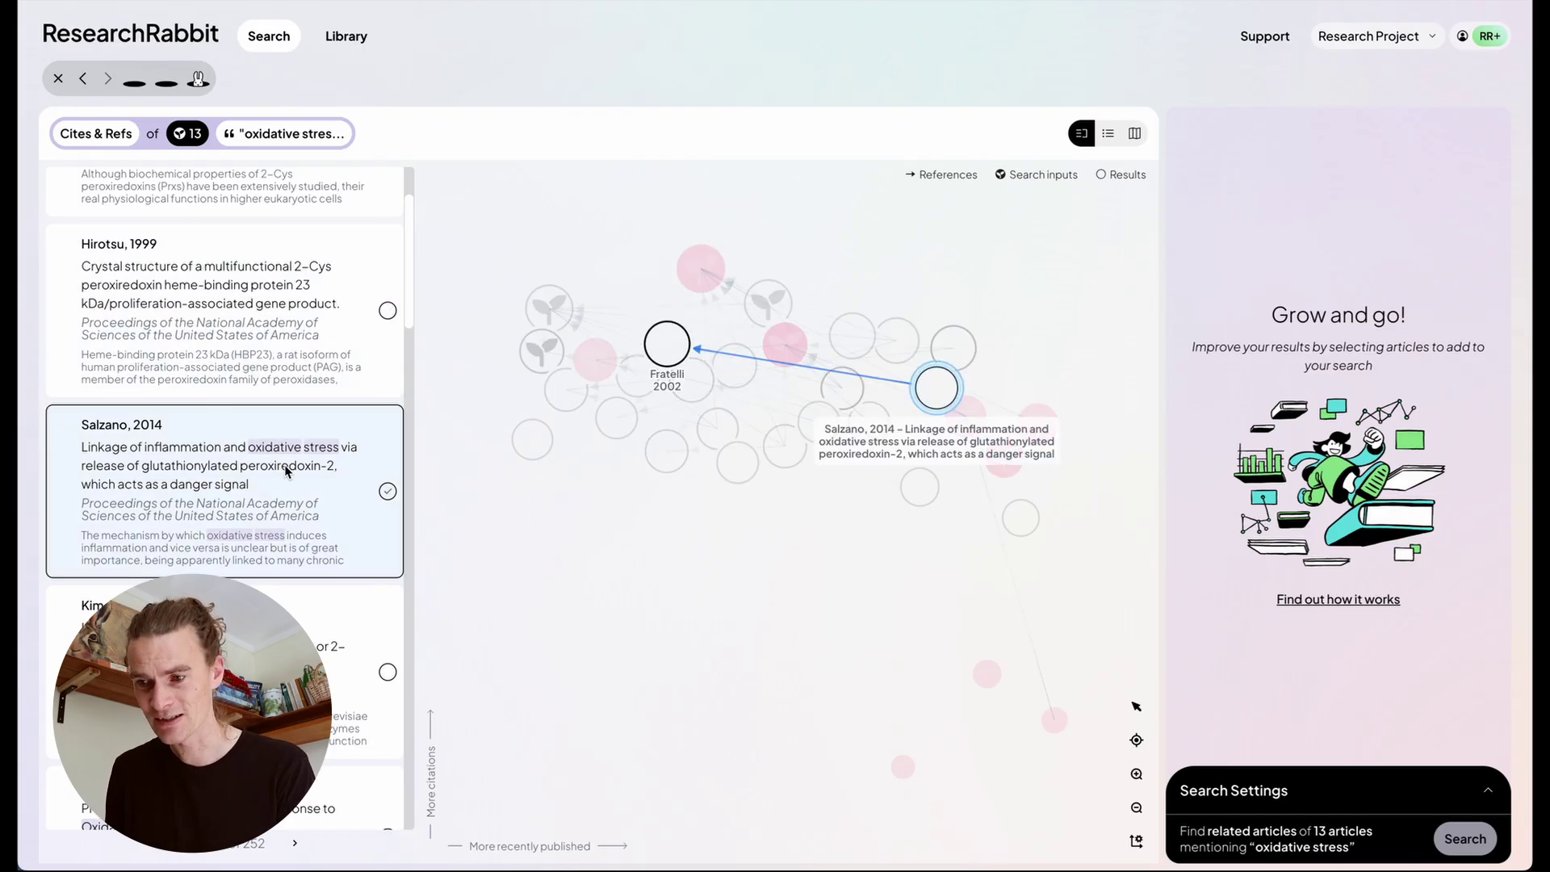
{"action": "scroll", "coordinate": [285, 463], "scroll_direction": "down", "scroll_amount": 3}
{"action": "left_click", "coordinate": [275, 518]}
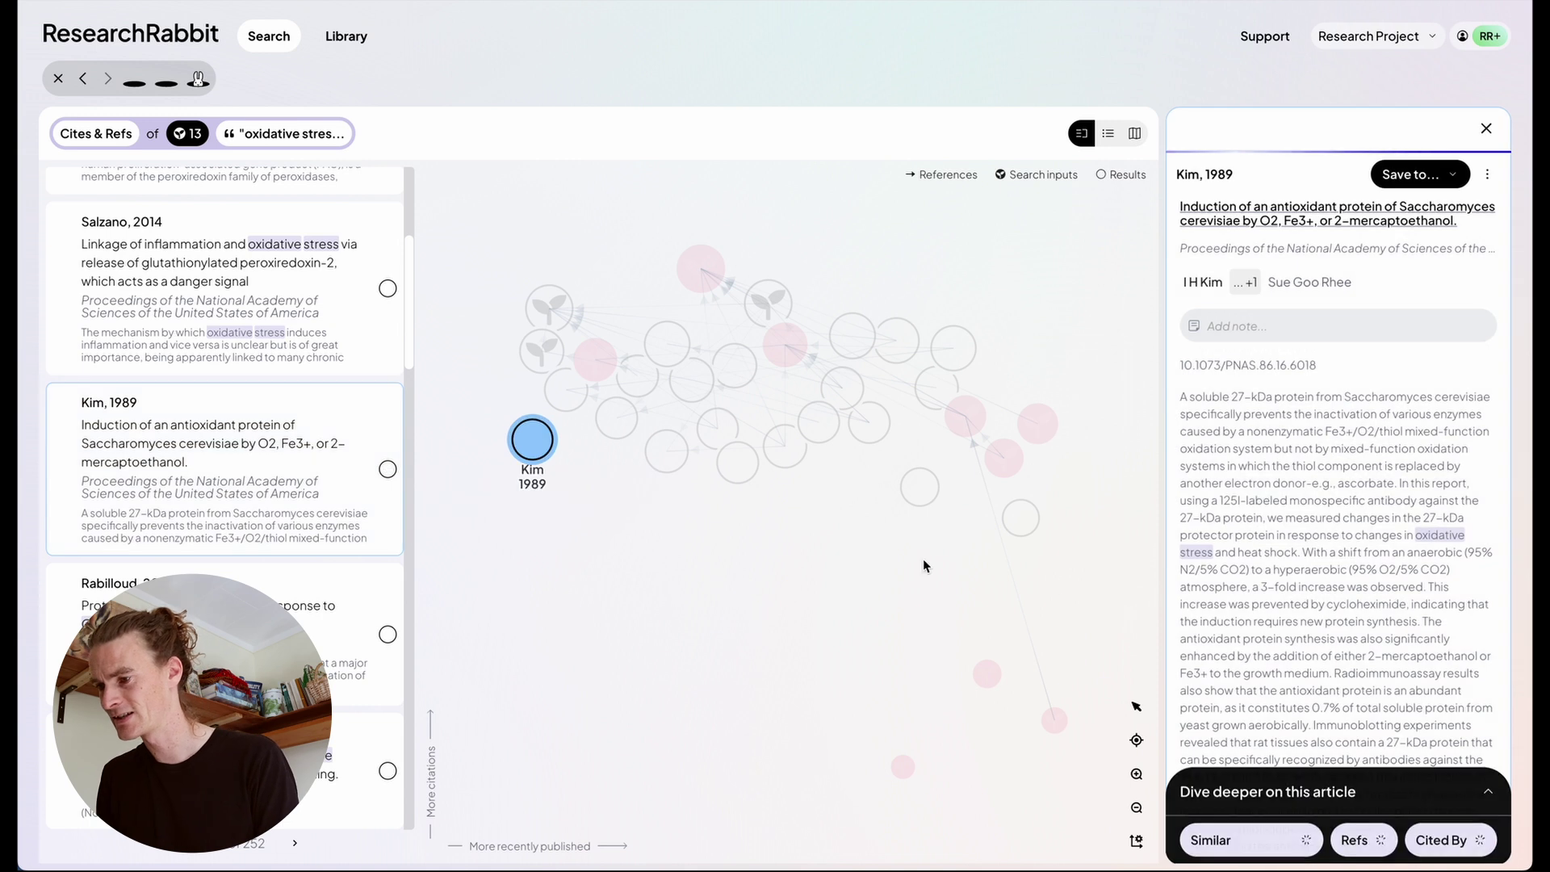
{"action": "scroll", "coordinate": [1441, 399], "scroll_direction": "down", "scroll_amount": 3}
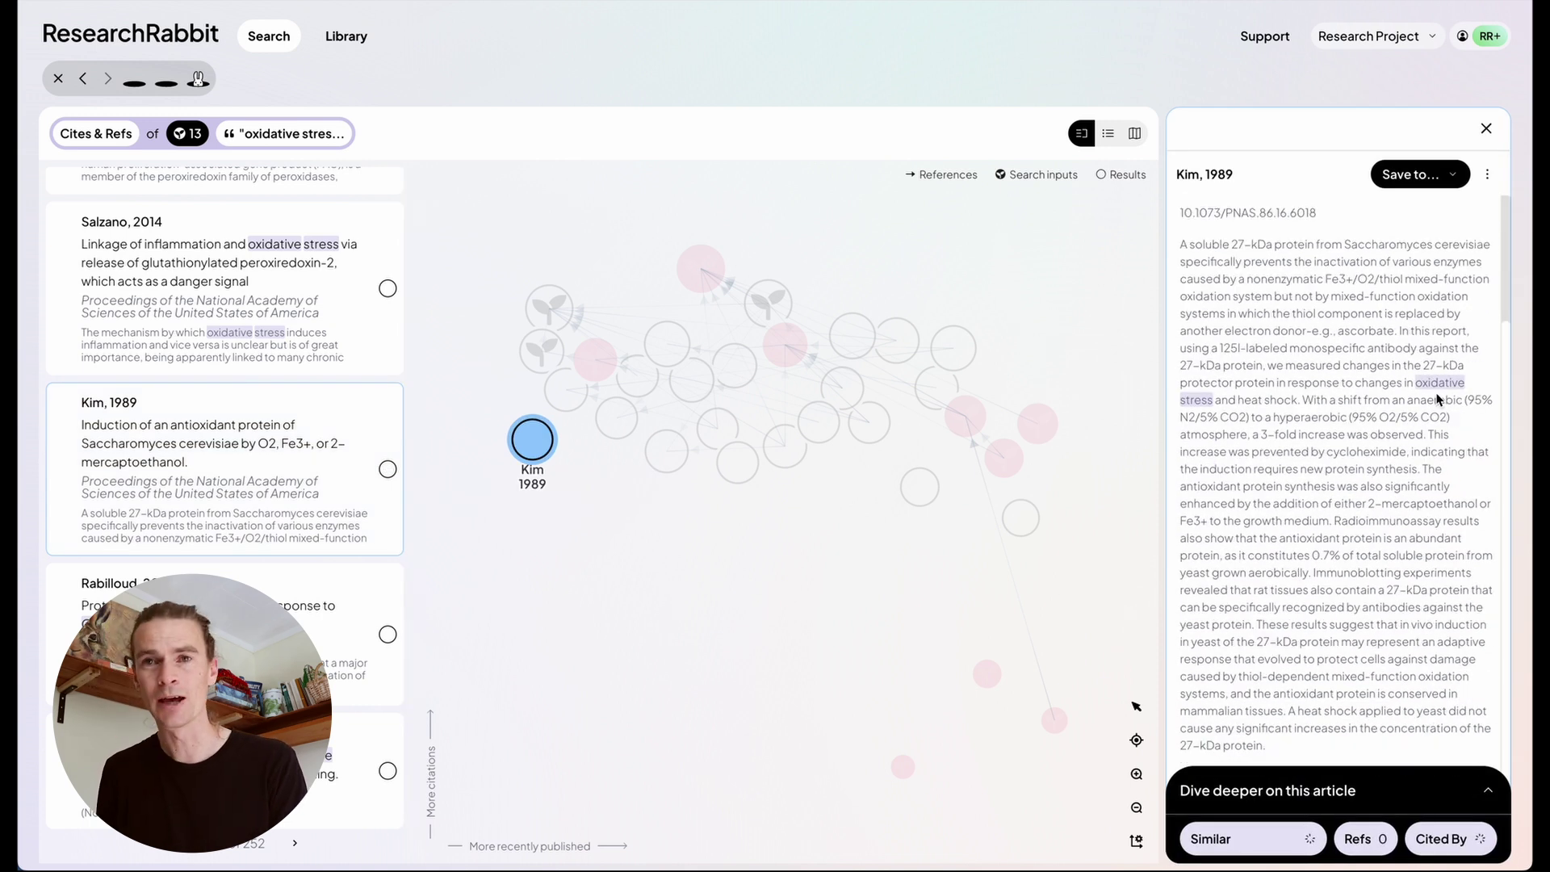
{"action": "left_click", "coordinate": [1486, 129]}
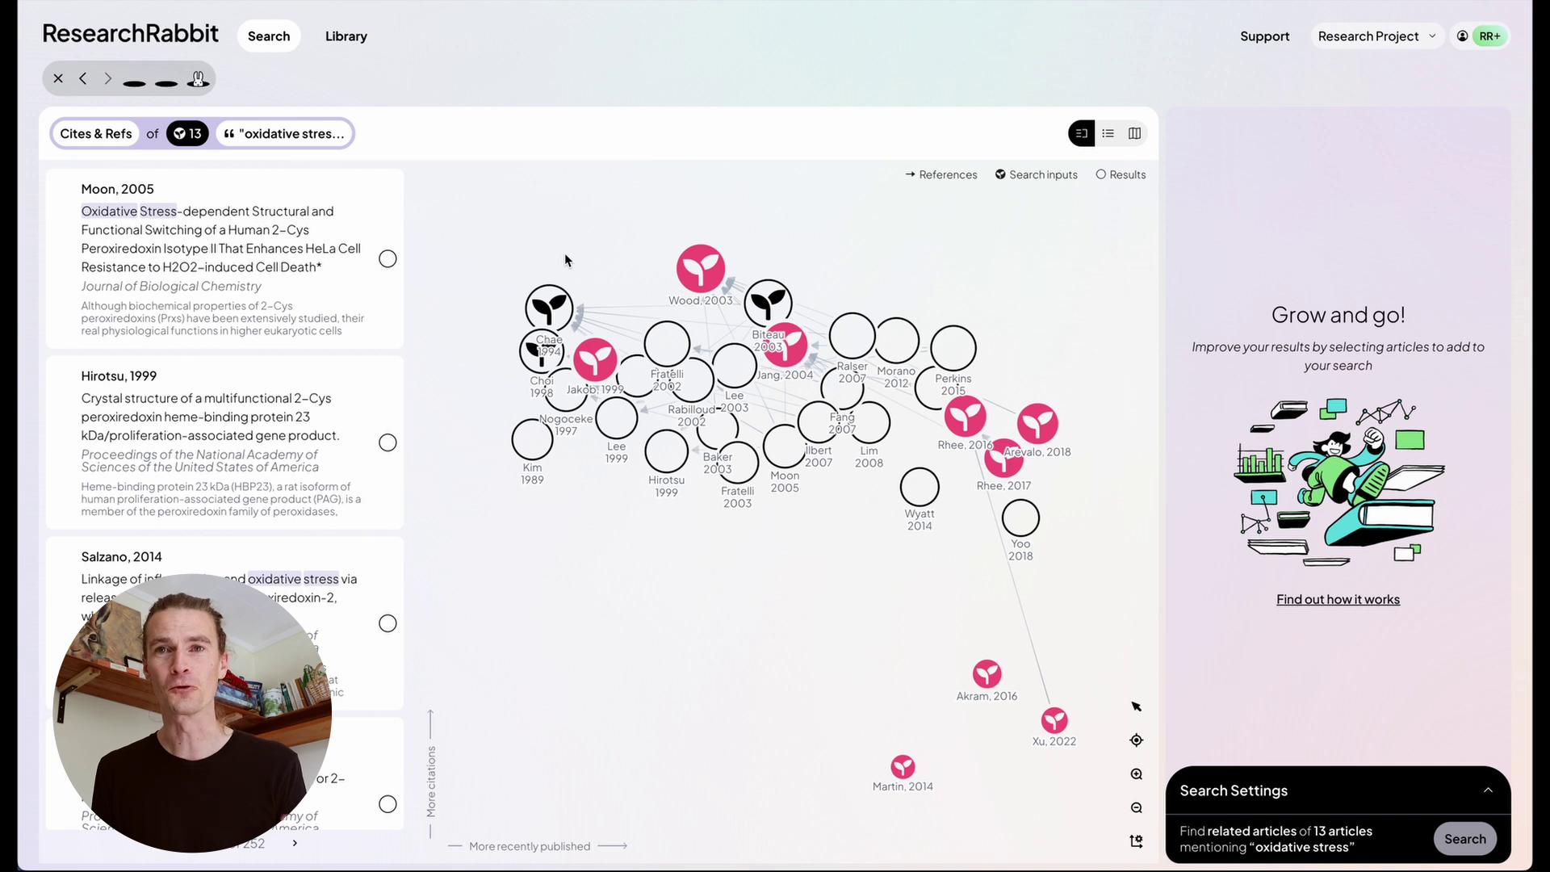
Open the Moon, 2005 article and list its 35 references.
{"action": "left_click", "coordinate": [331, 269]}
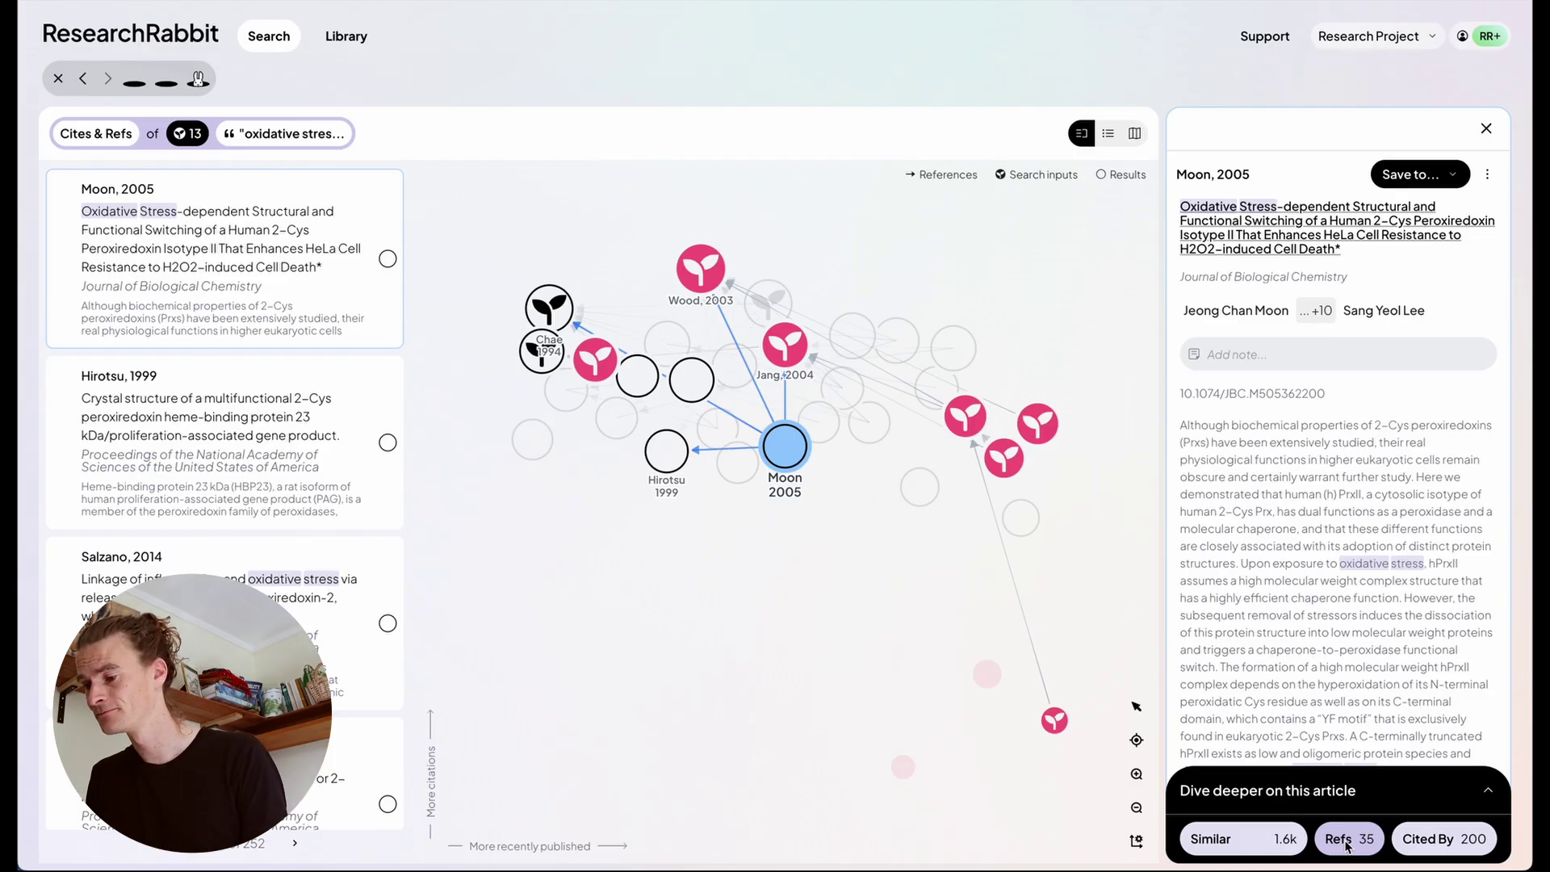
{"action": "left_click", "coordinate": [1347, 843]}
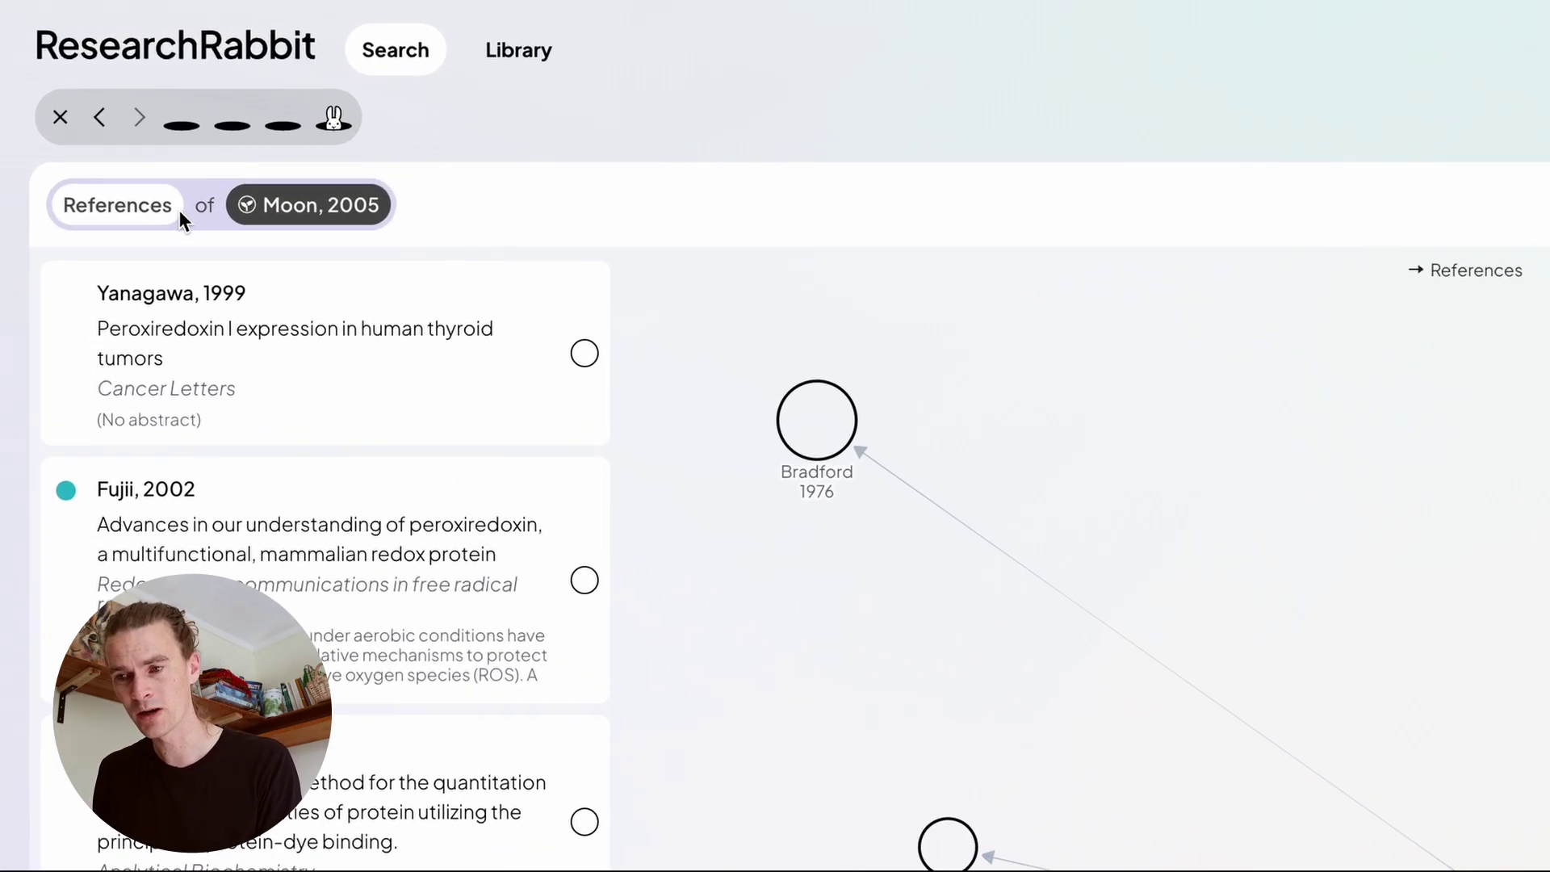
Change the Moon, 2005 search from References to Citations.
{"action": "left_click", "coordinate": [179, 211]}
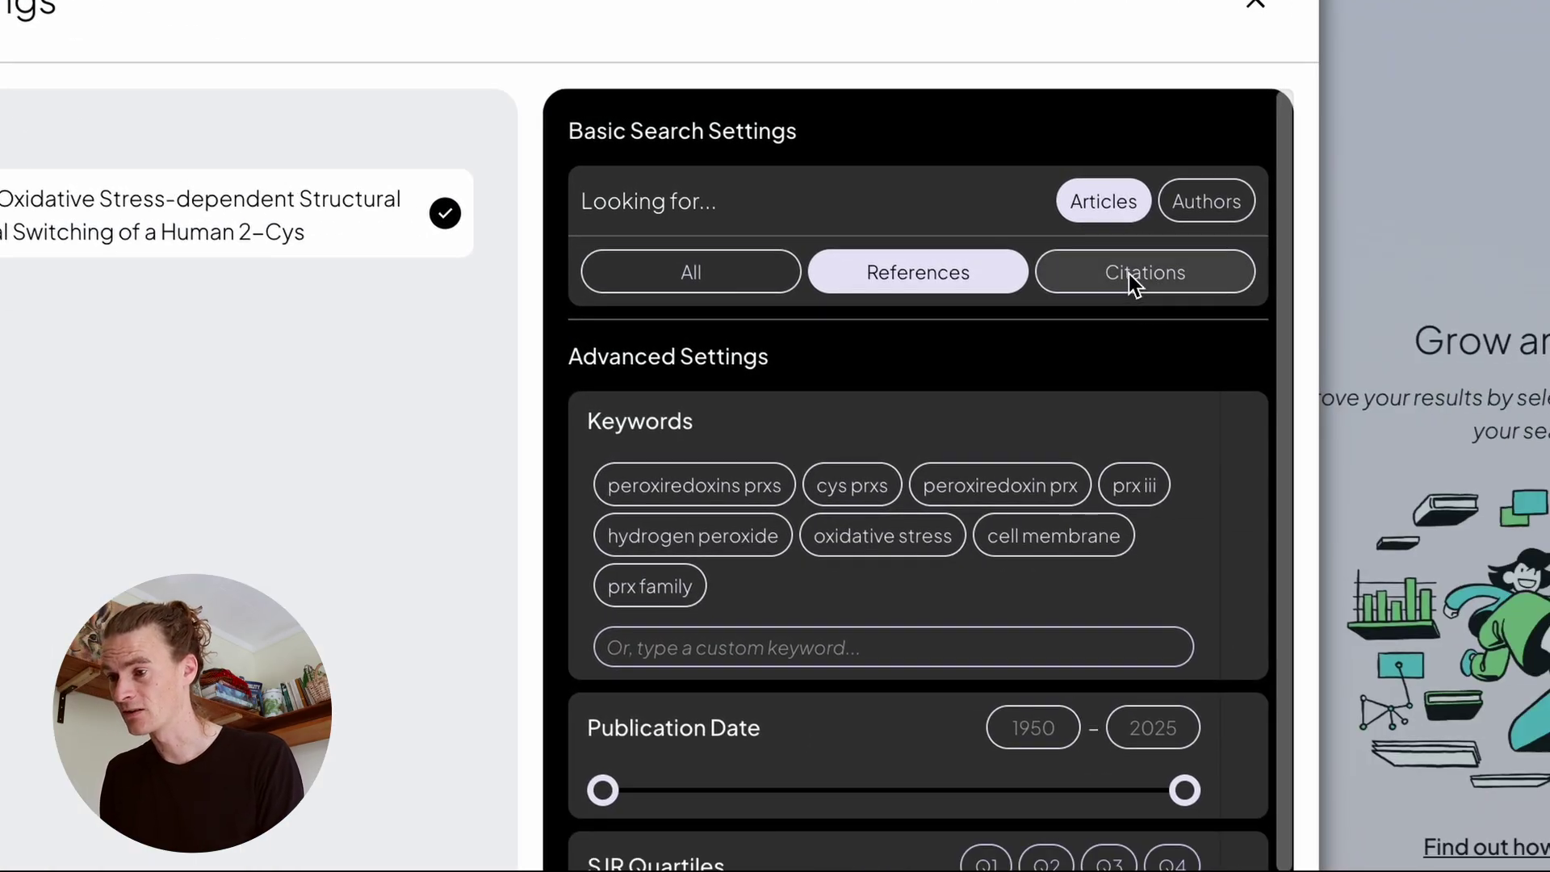
{"action": "left_click", "coordinate": [1129, 274]}
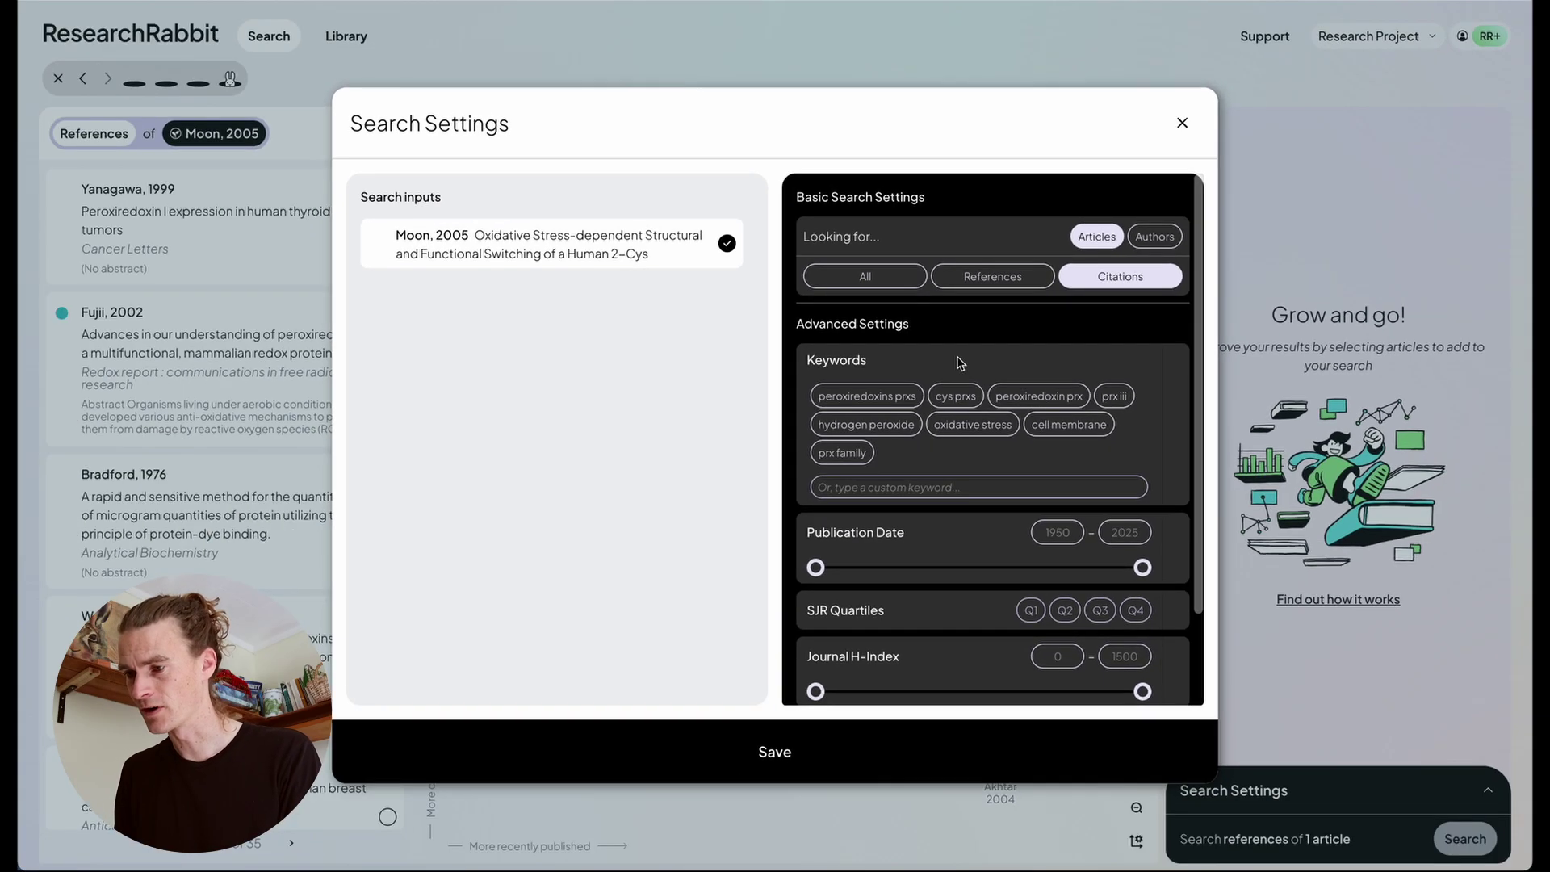
{"action": "scroll", "coordinate": [960, 363], "scroll_direction": "down", "scroll_amount": 3}
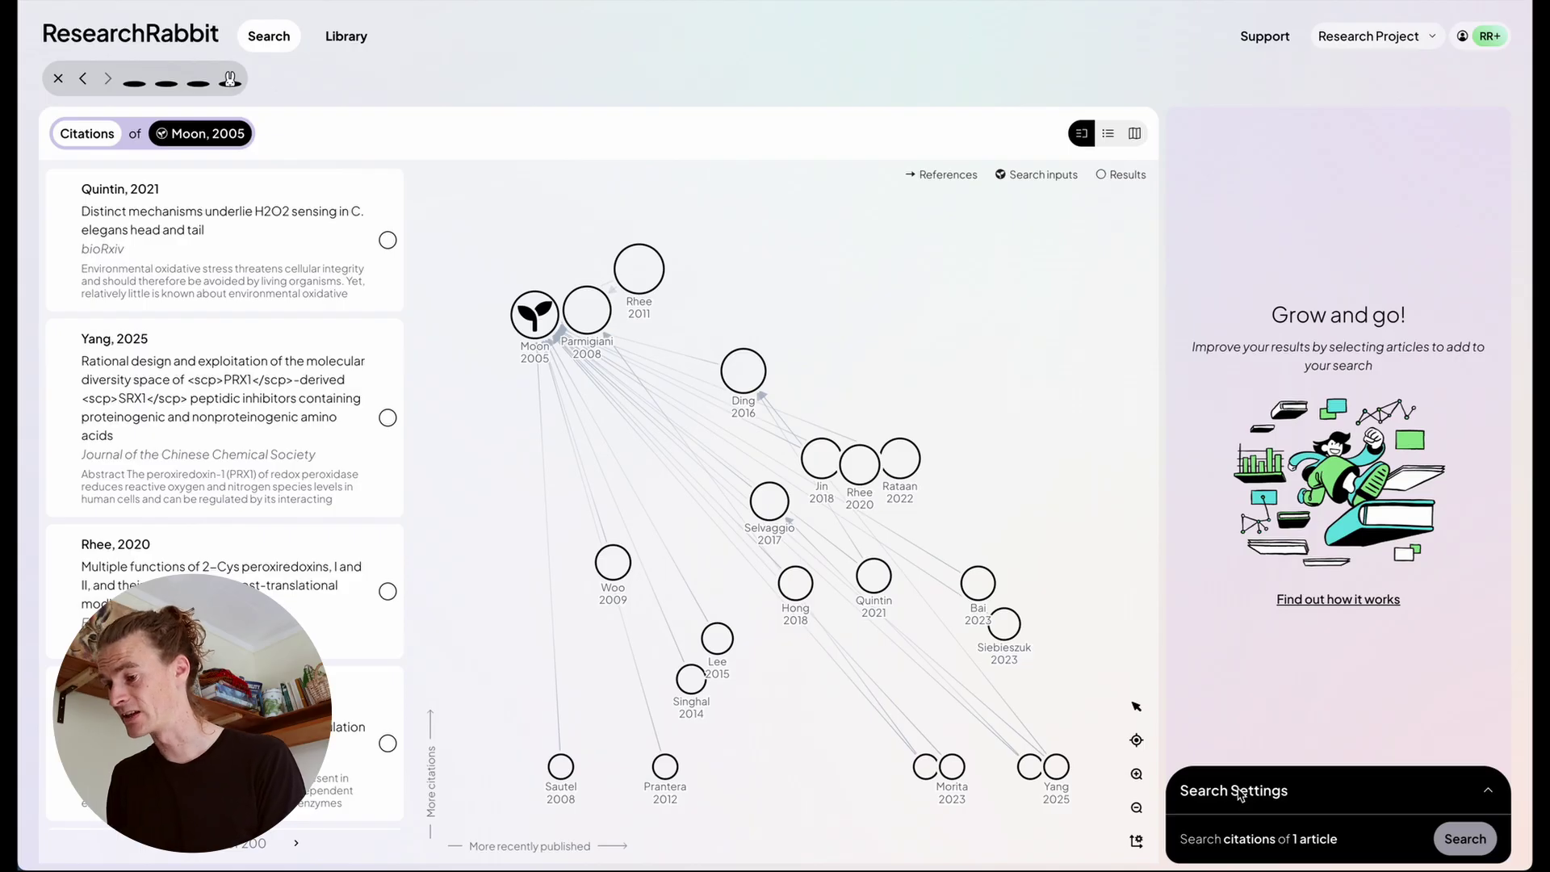
Set the Moon, 2005 citation search to look for Authors instead of articles.
{"action": "left_click", "coordinate": [1241, 792]}
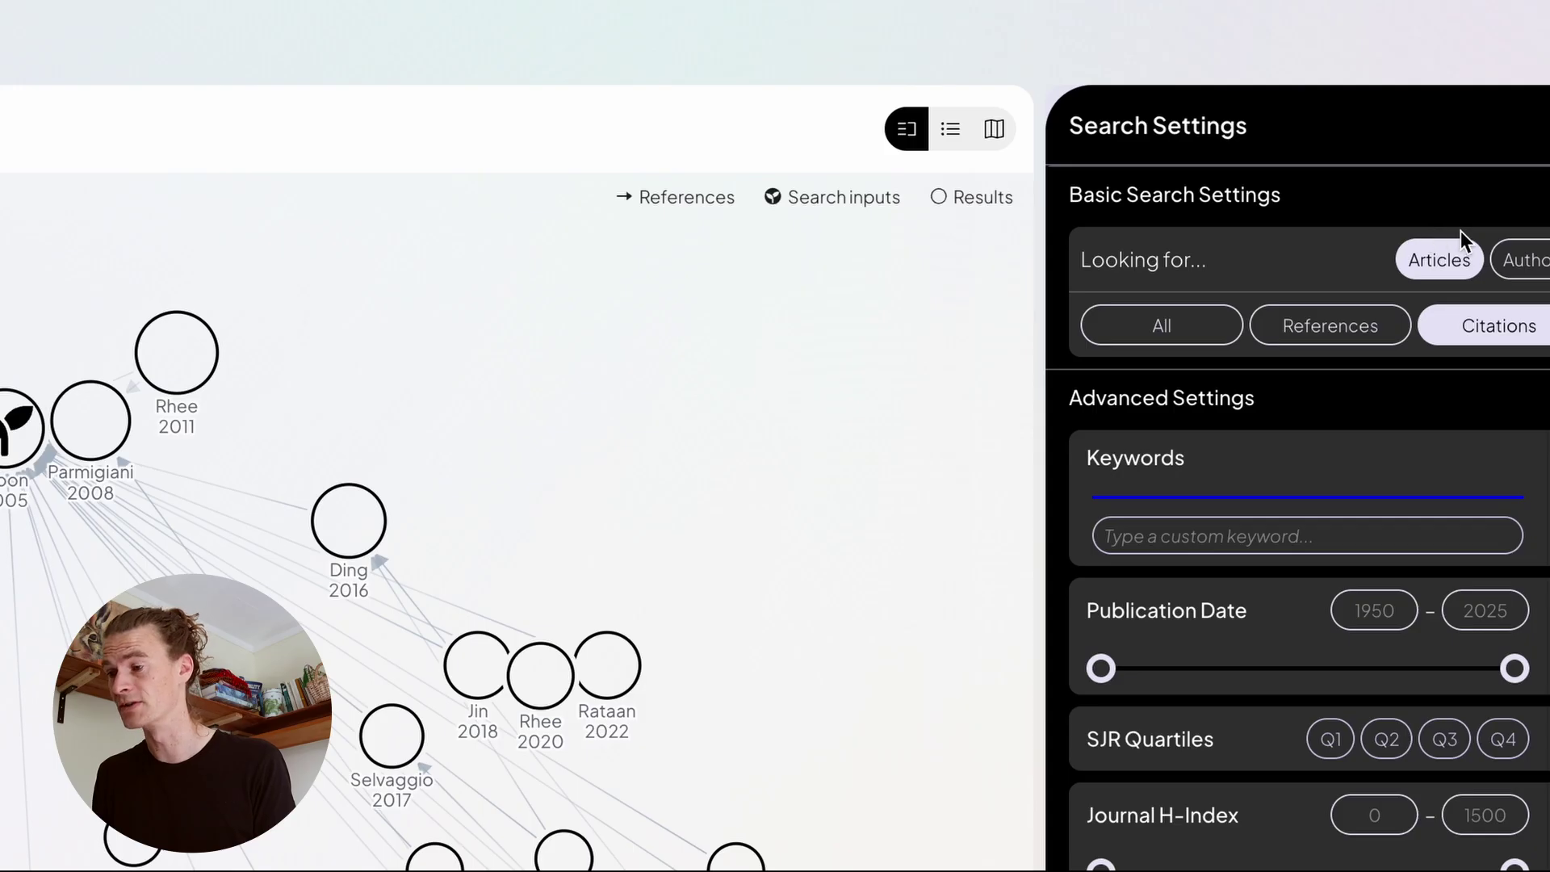
{"action": "left_click", "coordinate": [1536, 265]}
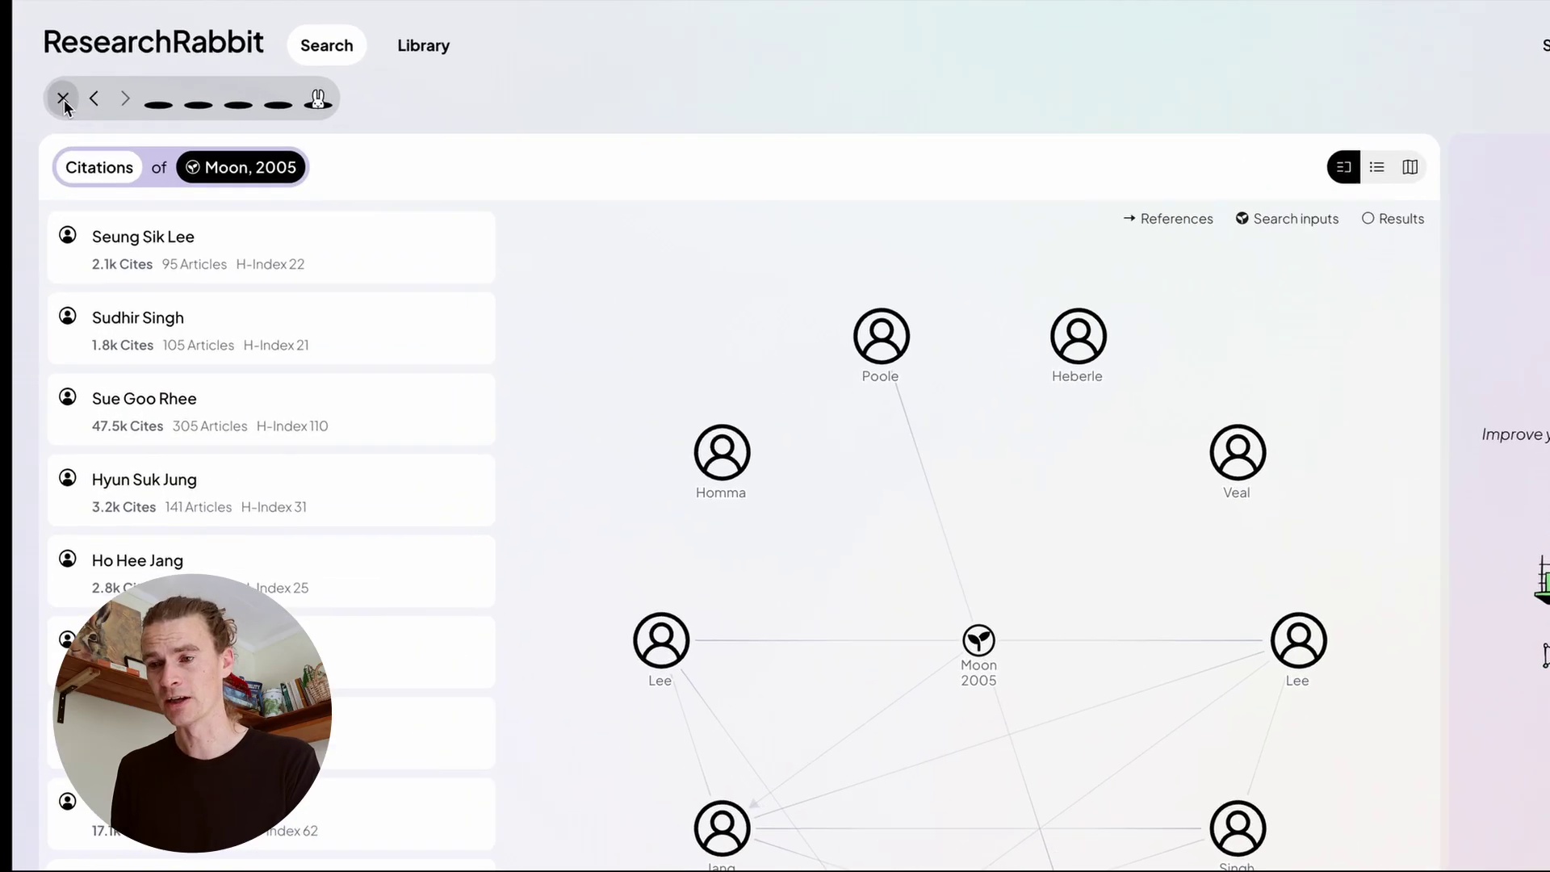
Save Moon, Choi, Chae and Biteau articles into a new blue 'To Review Later' collection.
{"action": "left_click", "coordinate": [58, 82]}
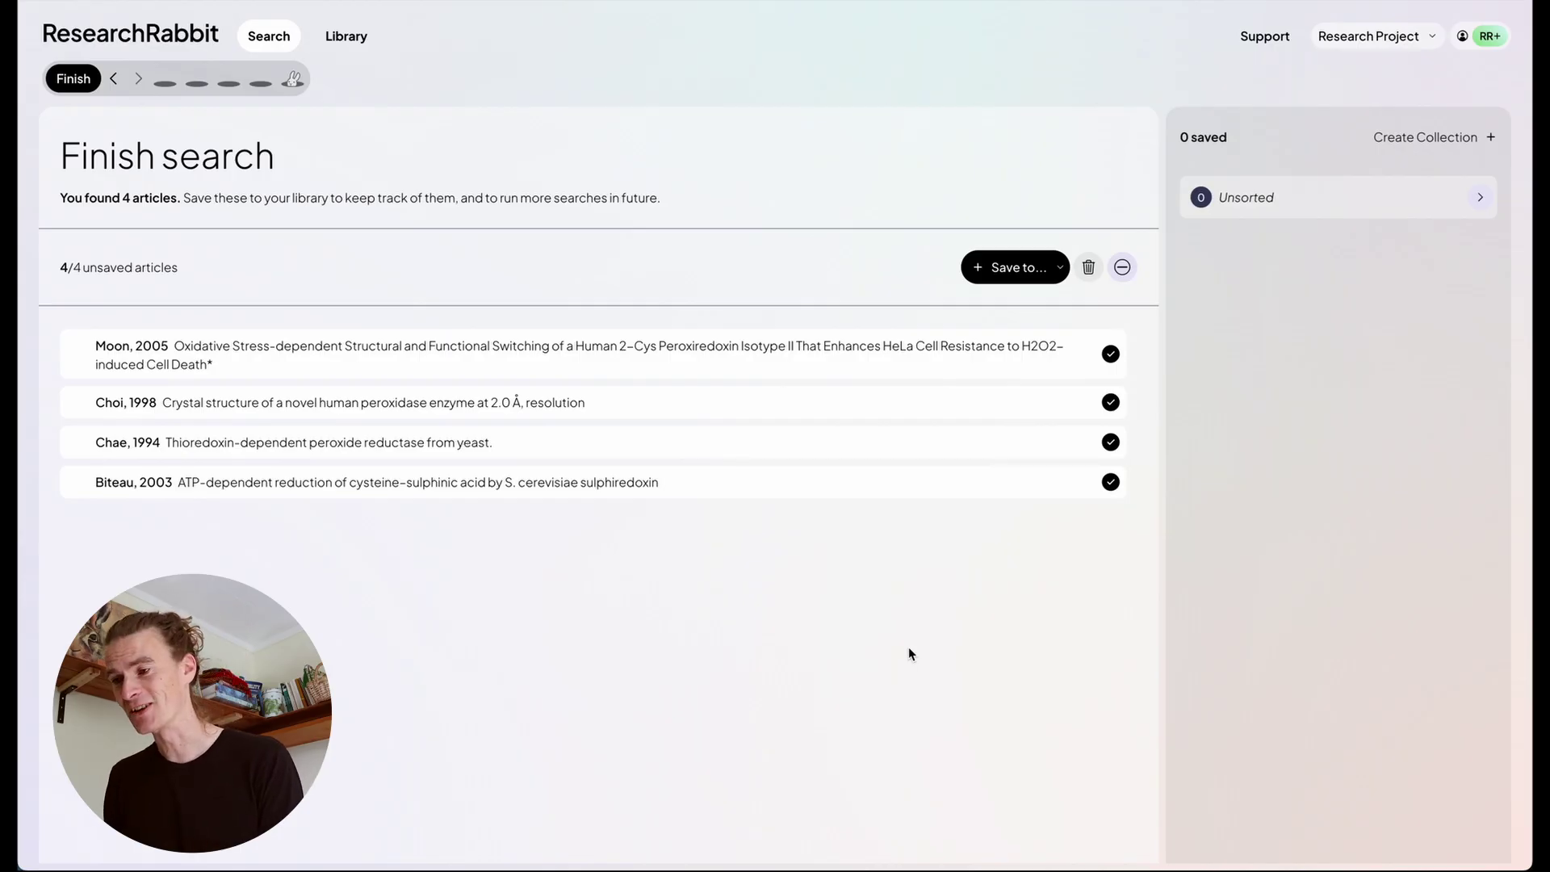
{"action": "left_click", "coordinate": [1019, 268]}
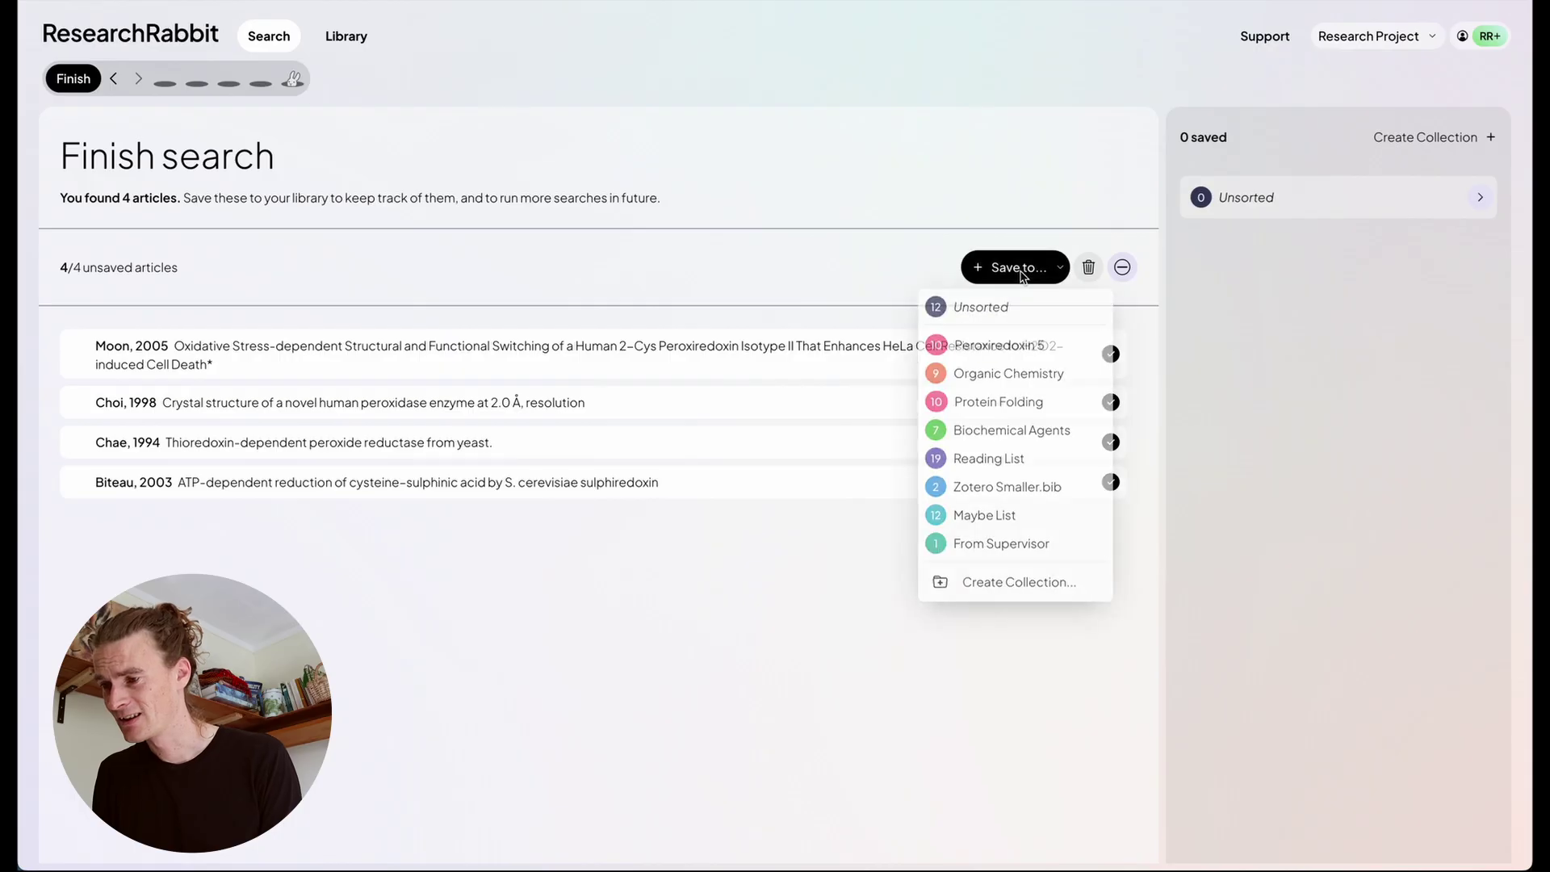
{"action": "left_click", "coordinate": [985, 582]}
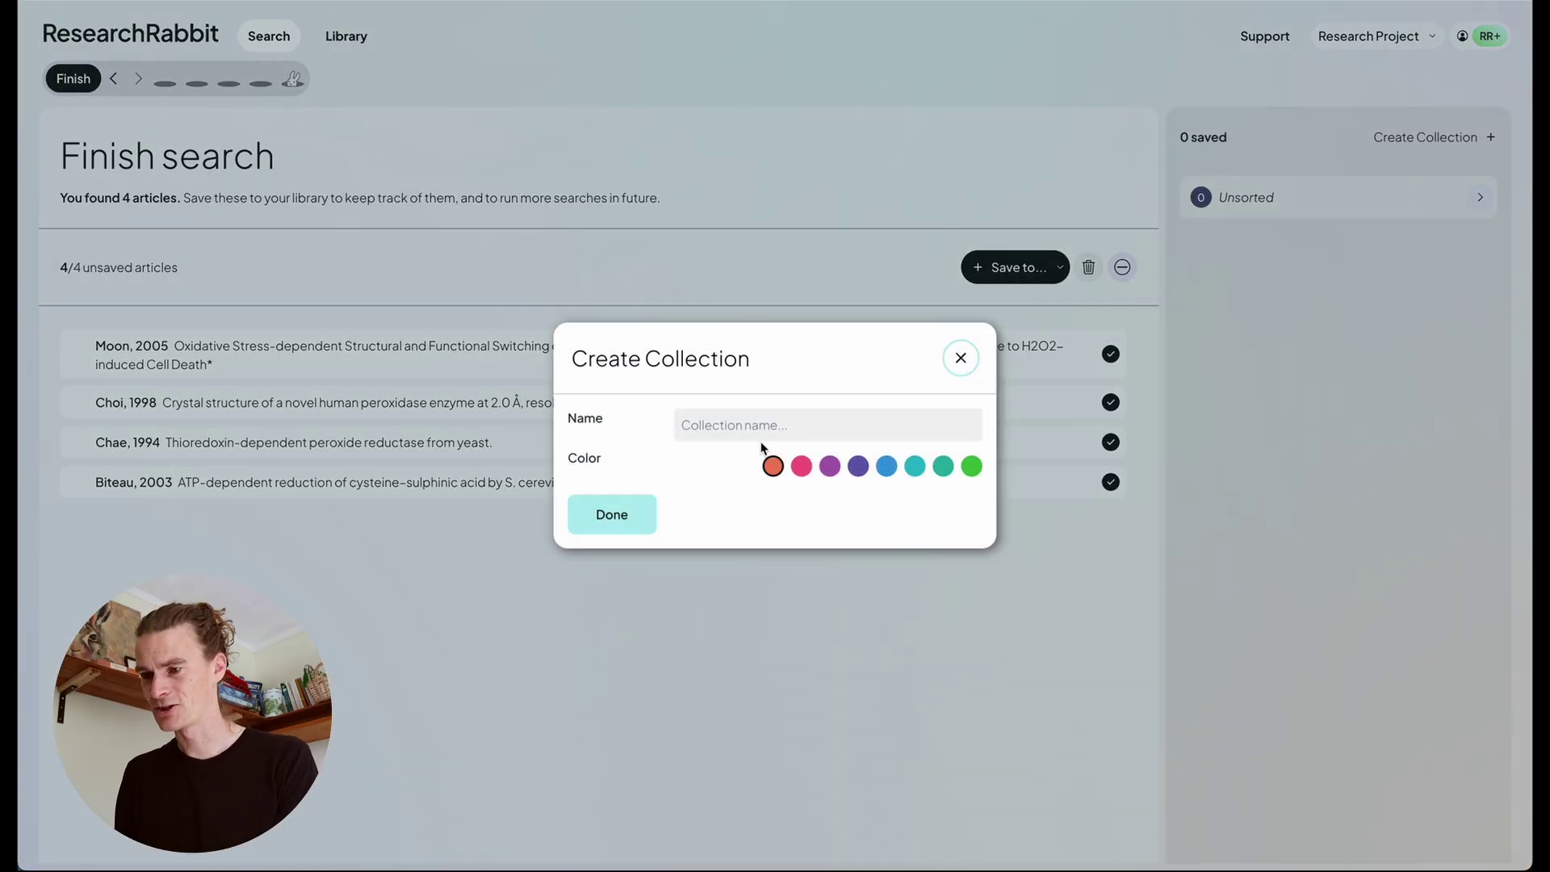
{"action": "type", "text": "To Review Later"}
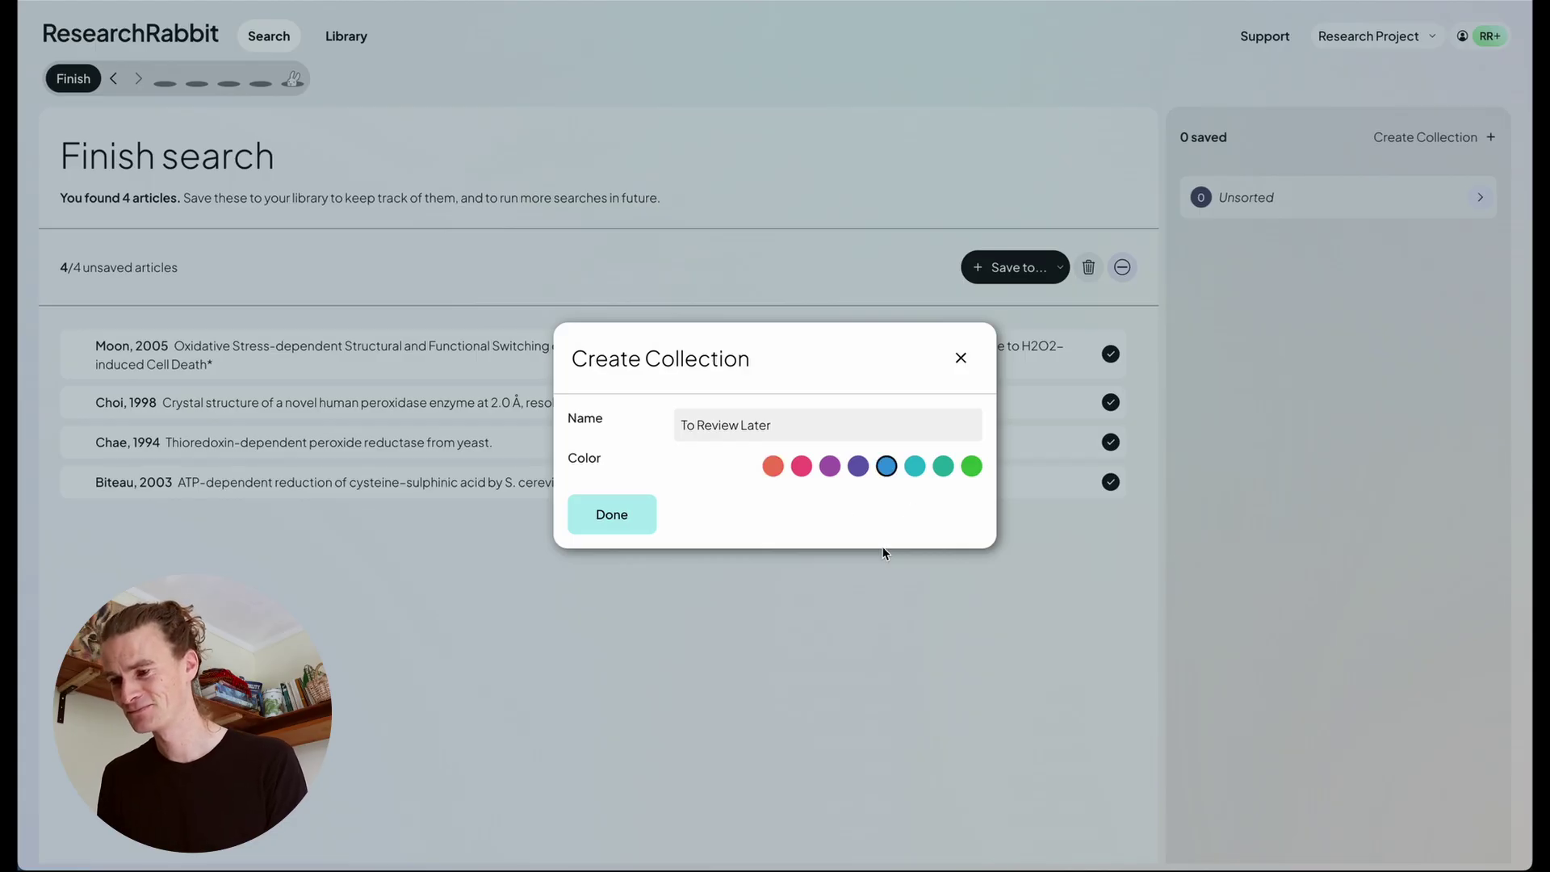
{"action": "left_click", "coordinate": [612, 515]}
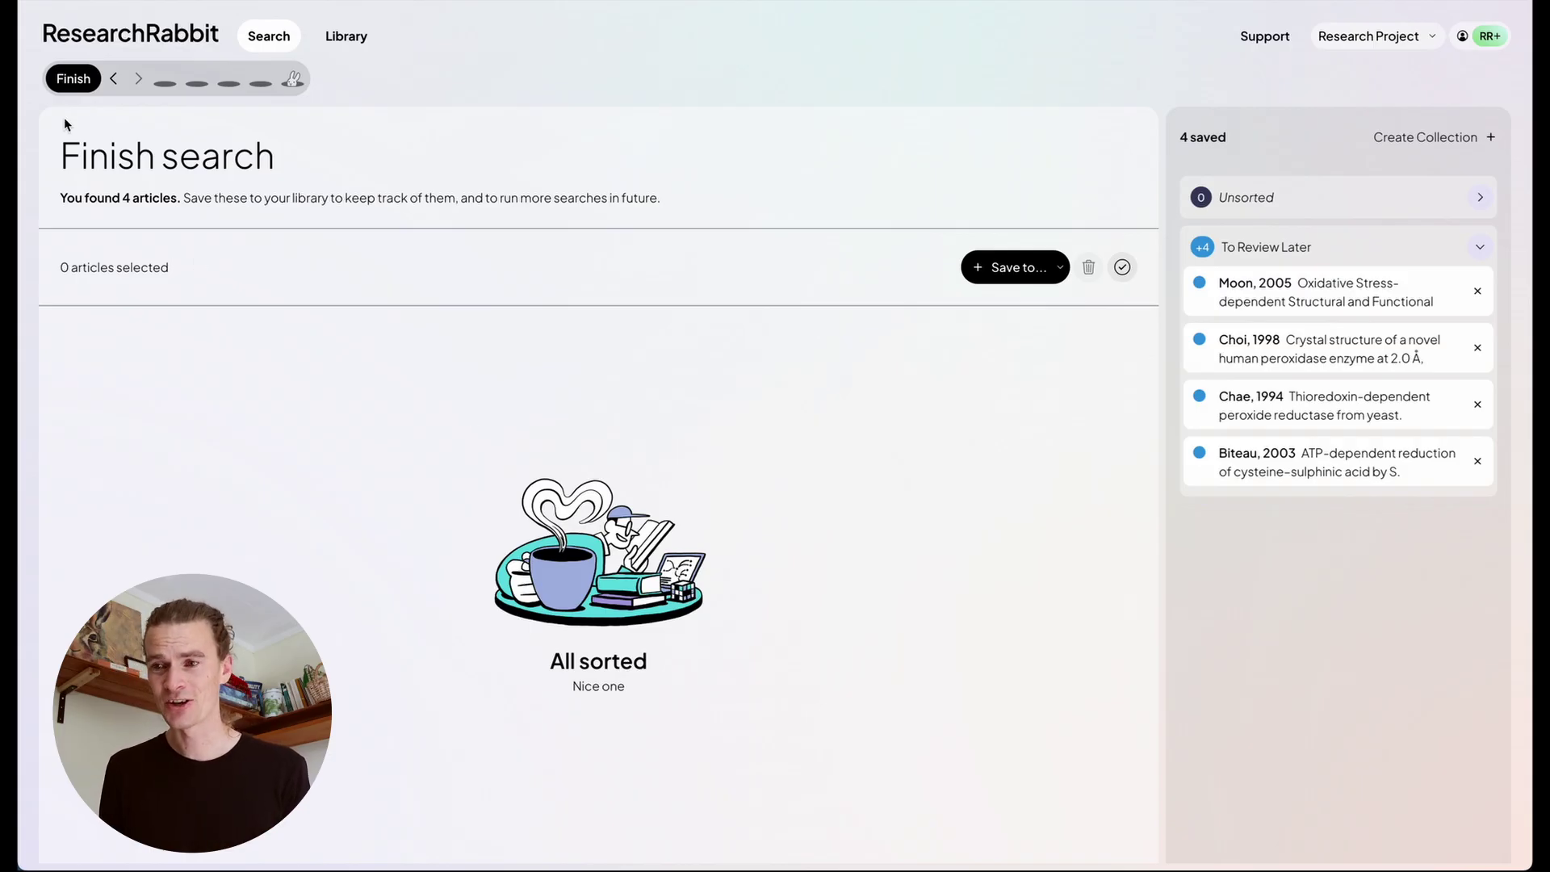
In the Library, select articles Biteau, 2003 through Lakoff, 1970 and start a search from them.
{"action": "left_click", "coordinate": [73, 78]}
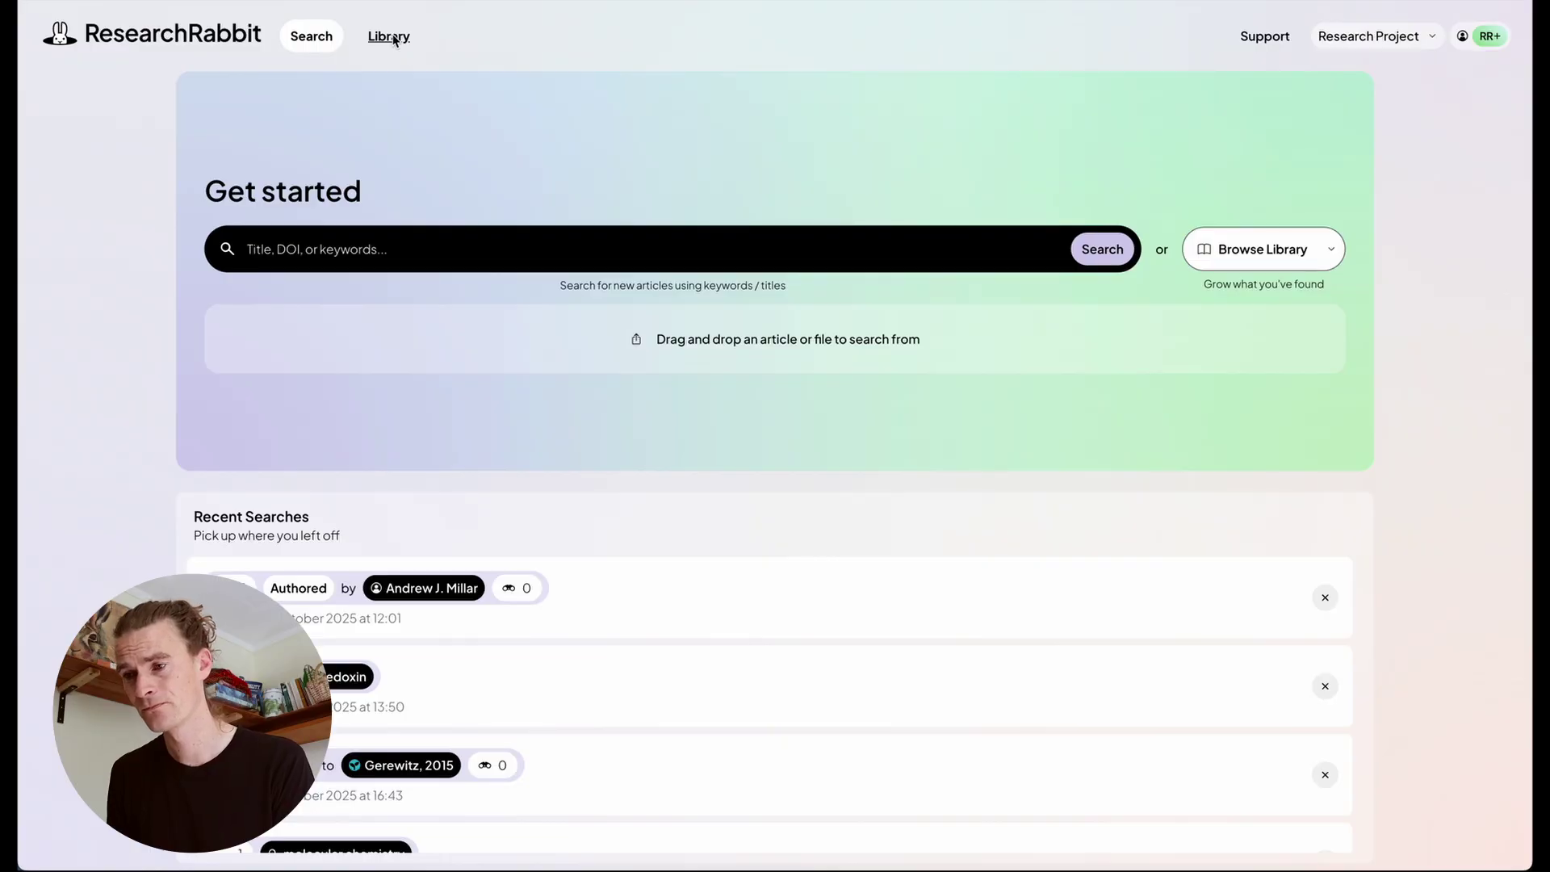
{"action": "left_click", "coordinate": [388, 35]}
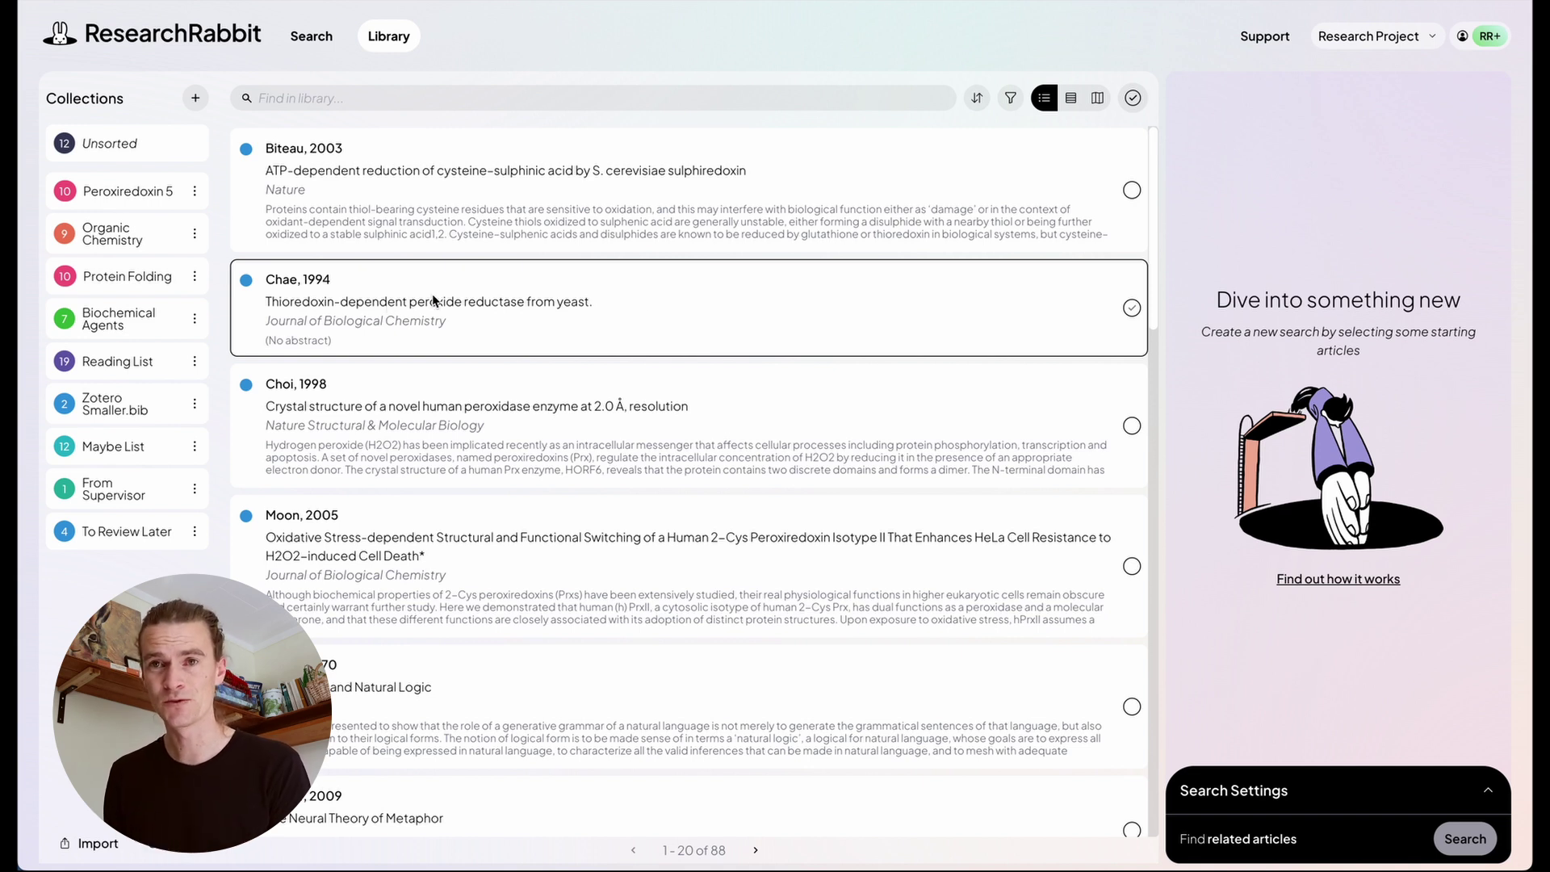
{"action": "left_click", "coordinate": [1133, 189]}
{"action": "scroll", "coordinate": [1122, 323], "scroll_direction": "down", "scroll_amount": 3}
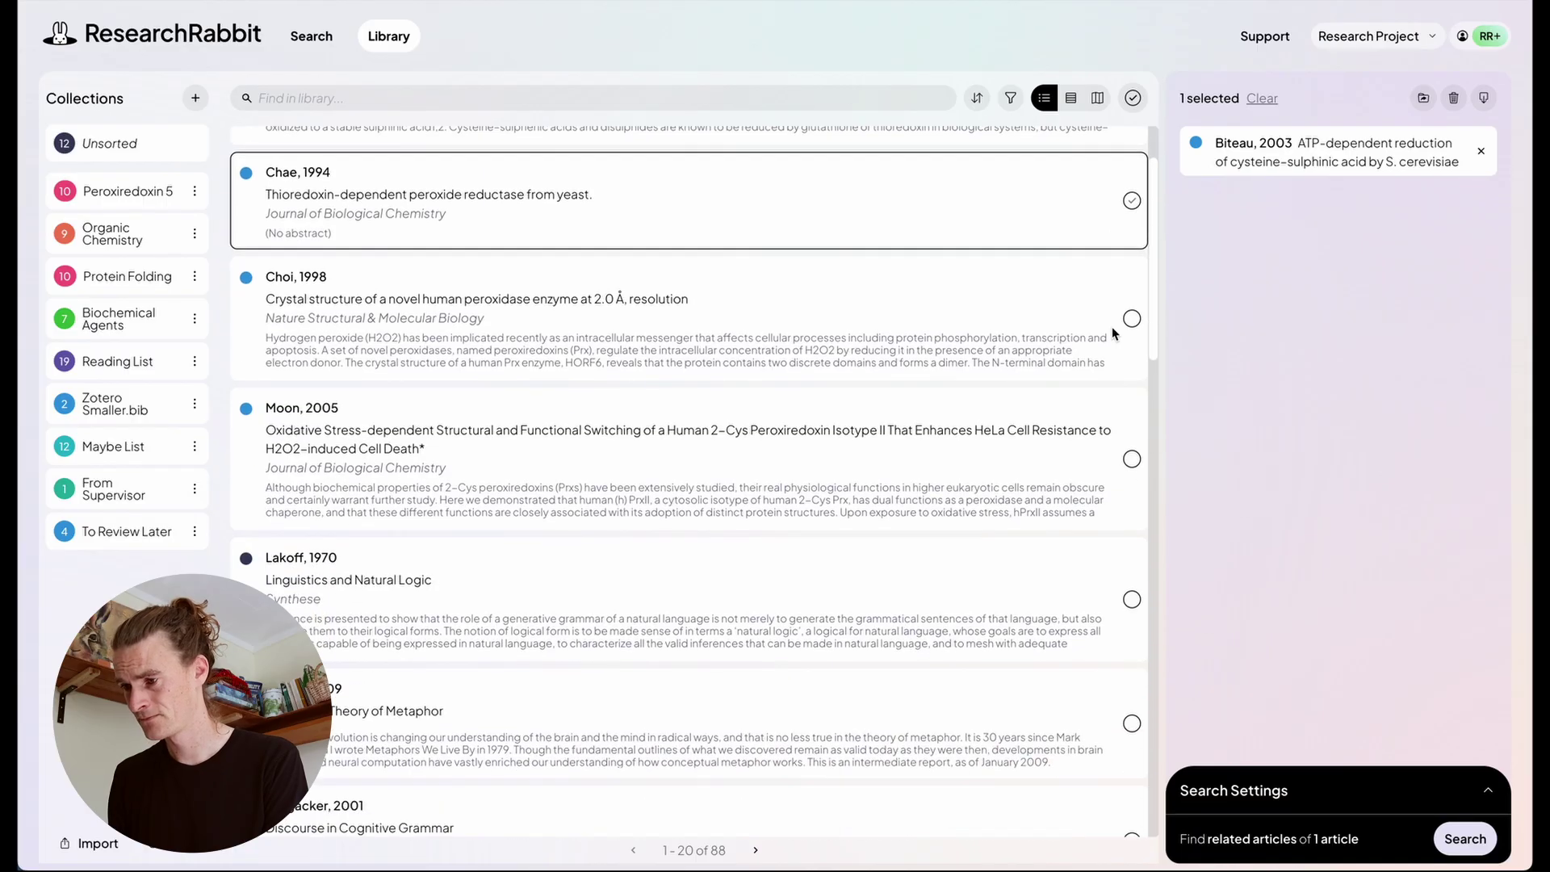
{"action": "left_click", "coordinate": [1131, 478], "text": "shift"}
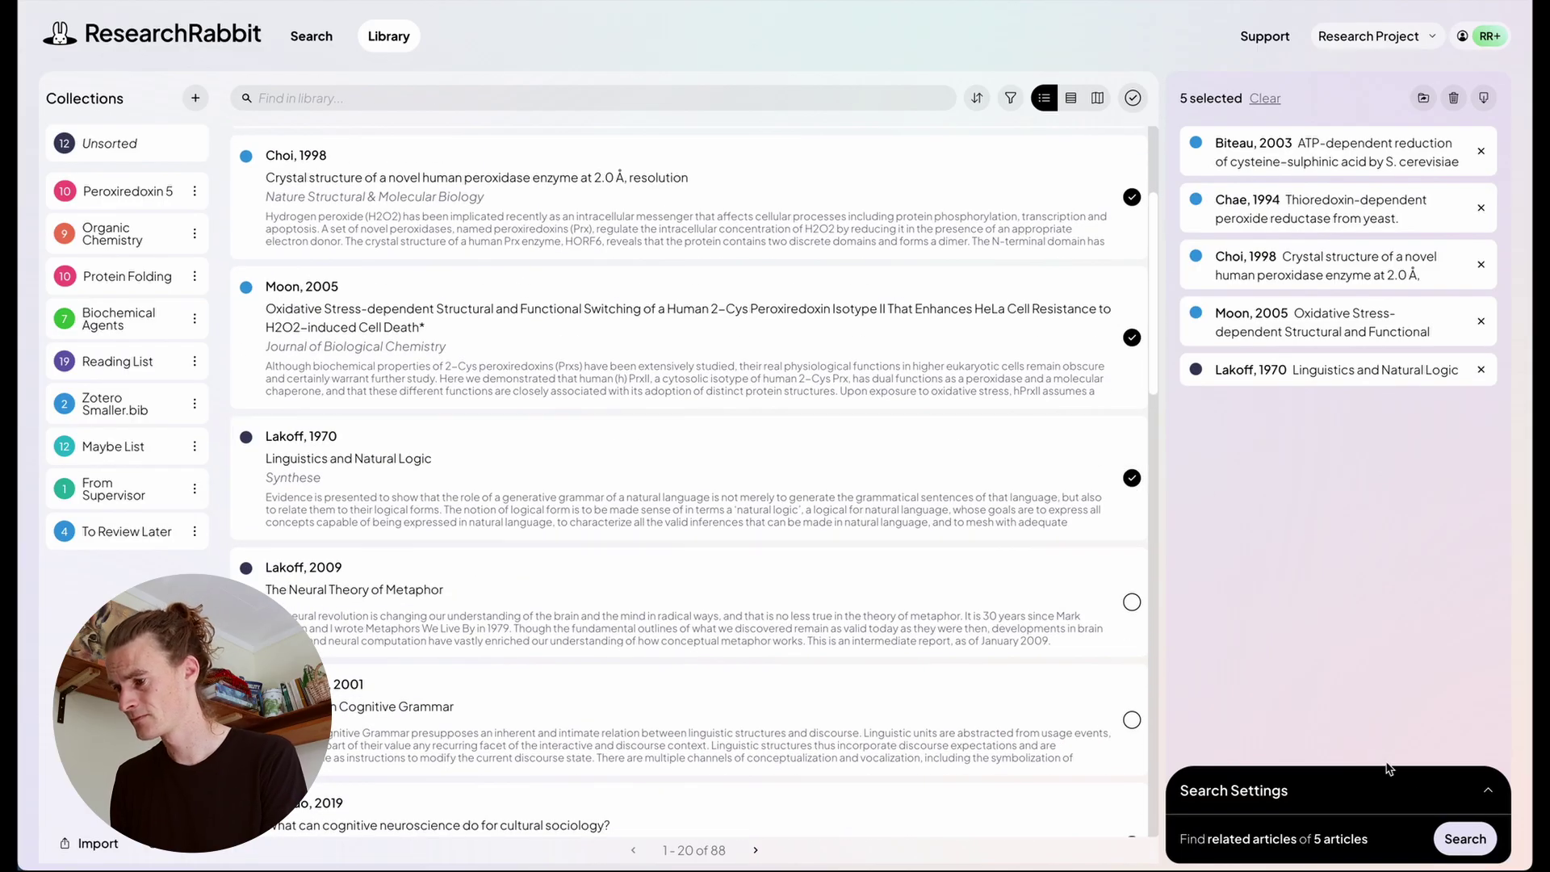
{"action": "left_click", "coordinate": [1459, 840]}
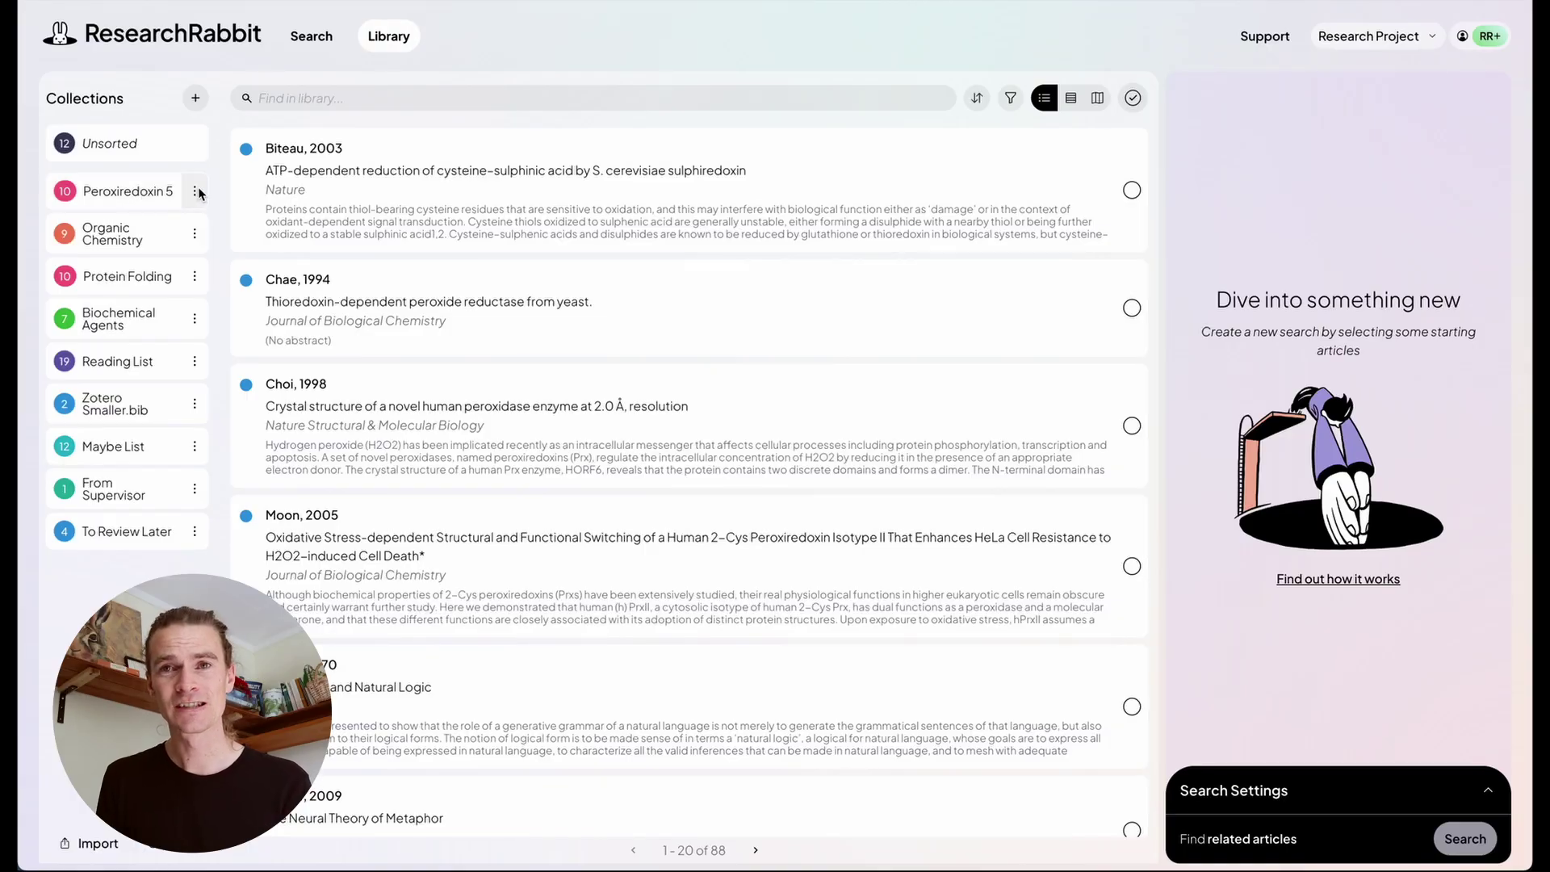
Open Edit Details for the Peroxiredoxin 5 collection from its options menu.
{"action": "left_click", "coordinate": [195, 191]}
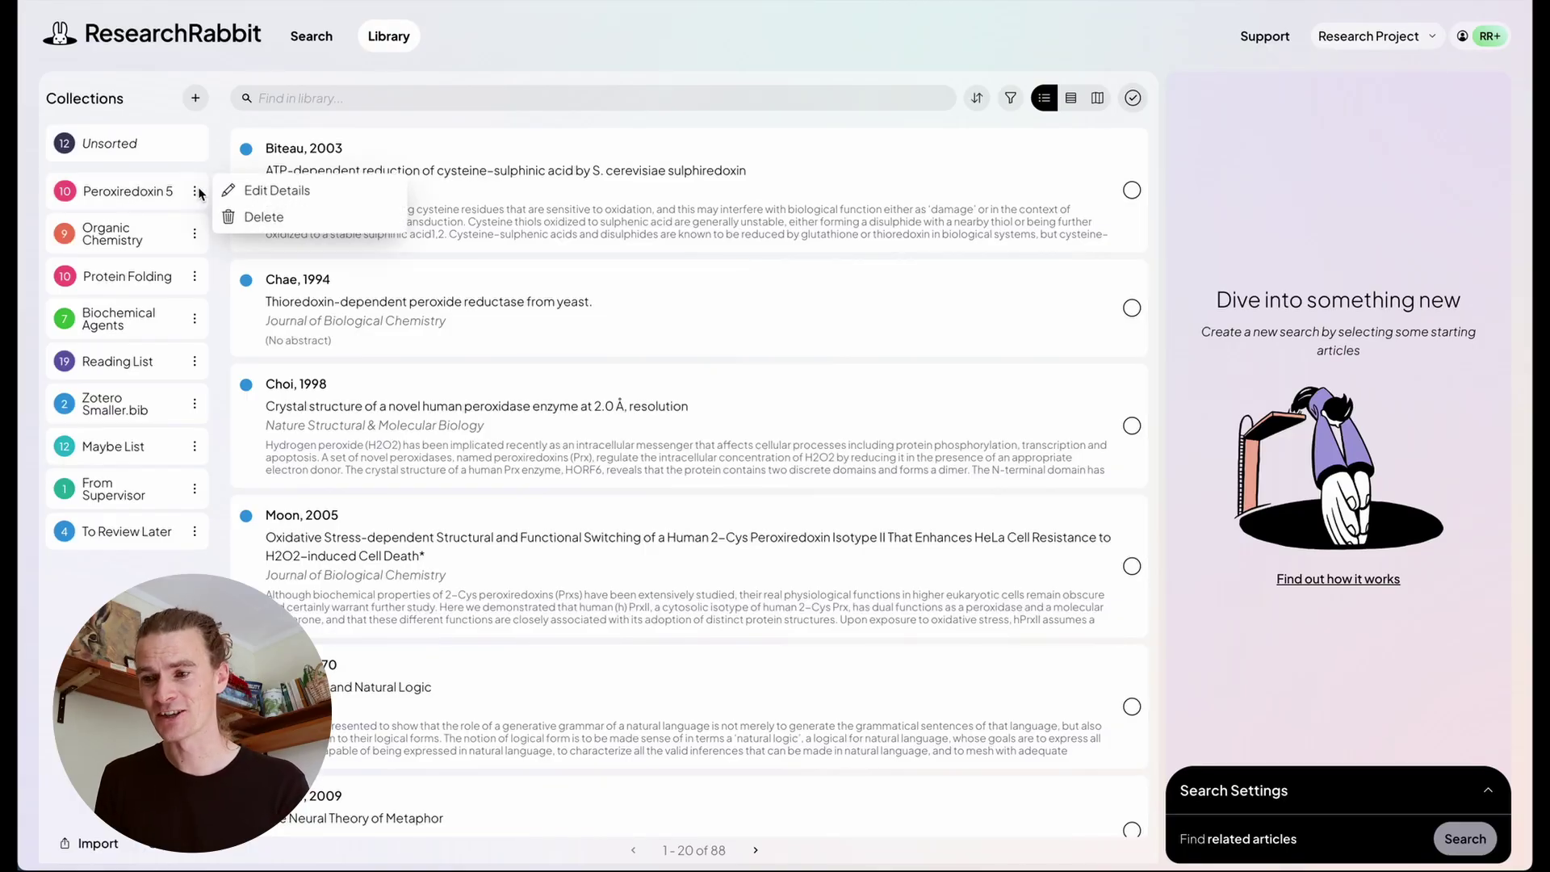
{"action": "left_click", "coordinate": [249, 193]}
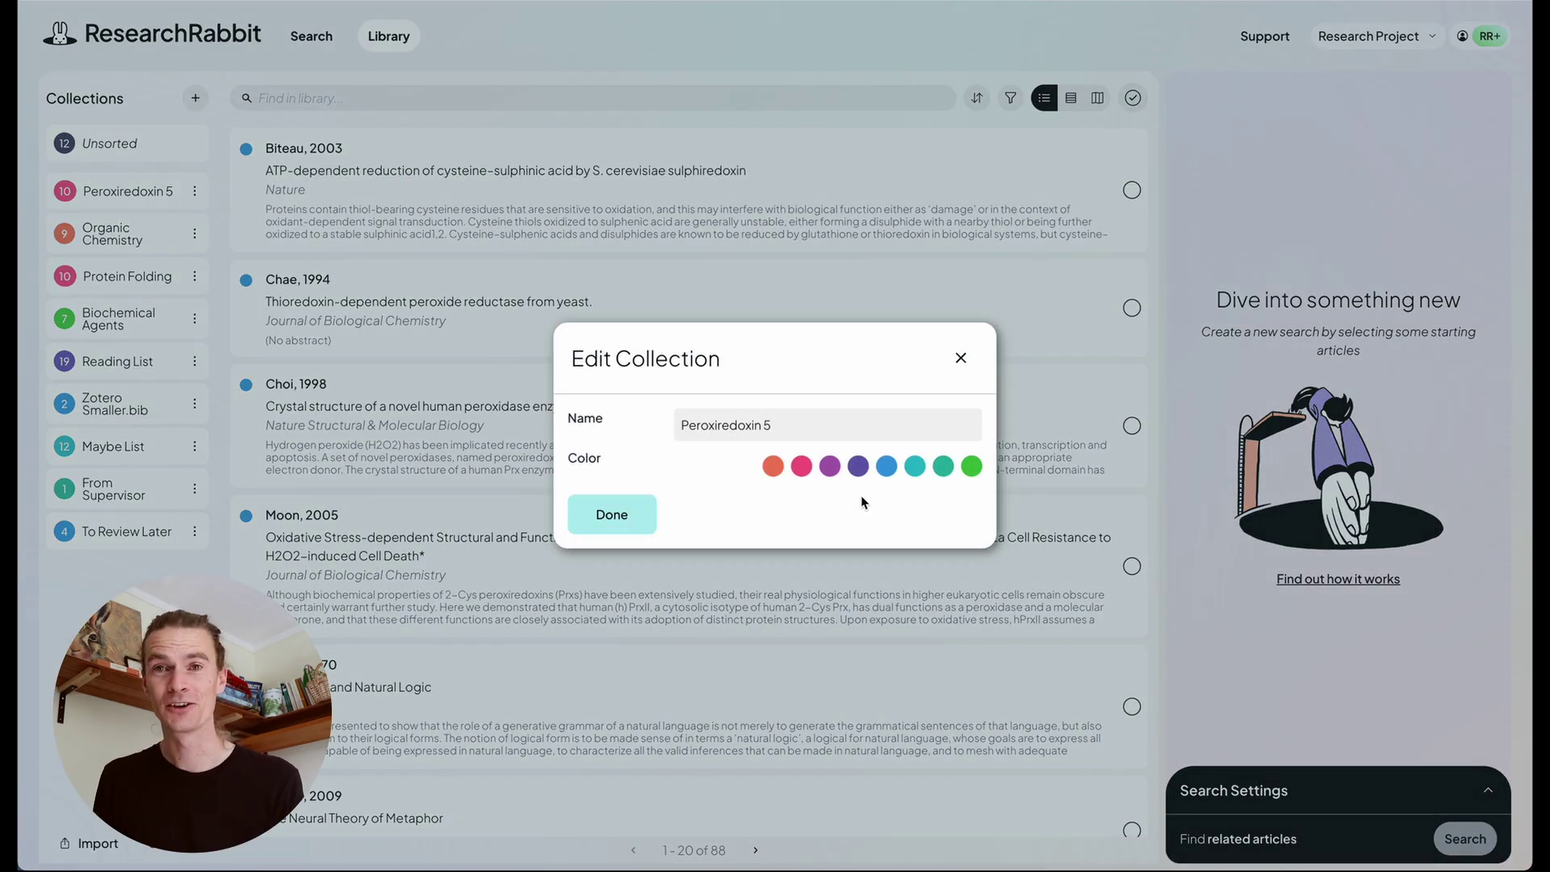